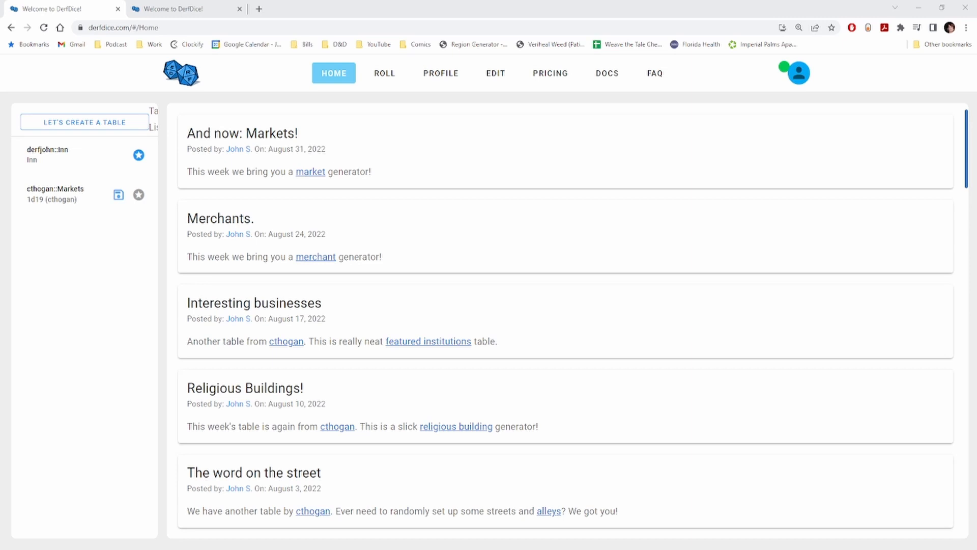
Step: Examine the list of public tables on the derflib profile for usable treasure tables
{"action": "left_click", "coordinate": [206, 10]}
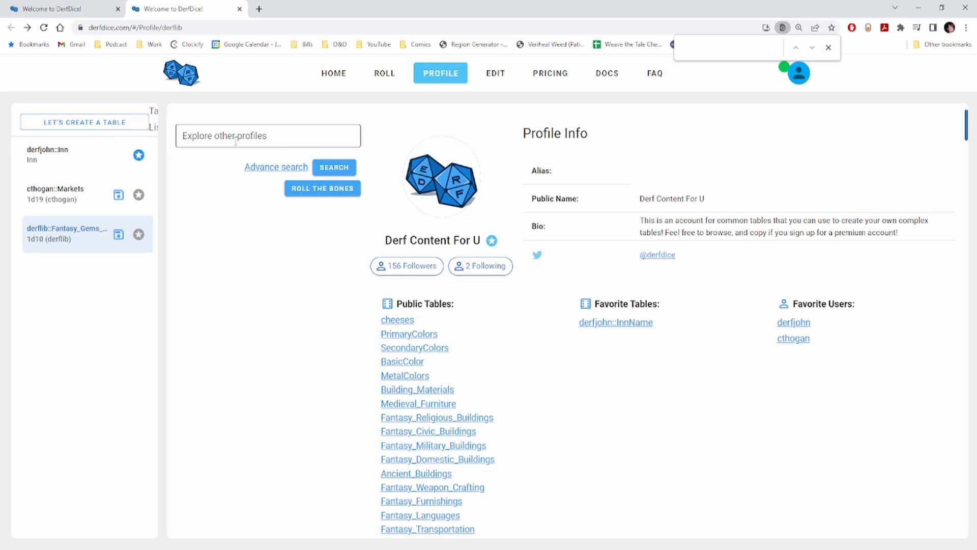
{"action": "left_click", "coordinate": [210, 137]}
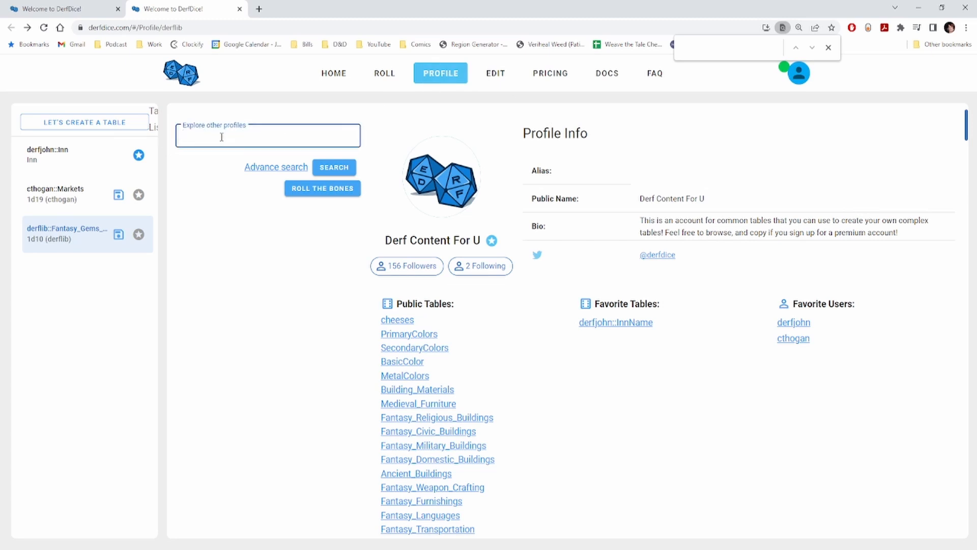
{"action": "scroll", "coordinate": [448, 288], "scroll_direction": "down", "scroll_amount": 2}
{"action": "scroll", "coordinate": [445, 286], "scroll_direction": "down", "scroll_amount": 1}
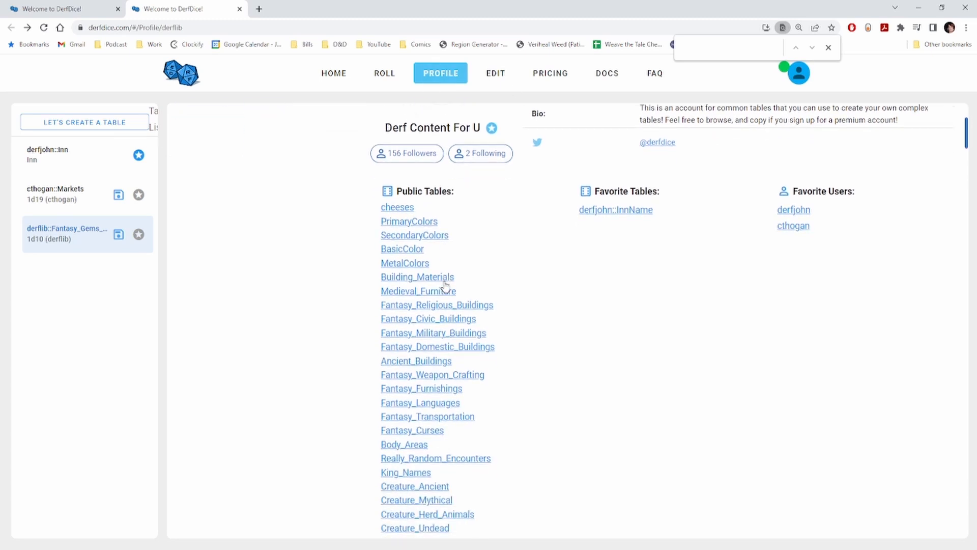
{"action": "scroll", "coordinate": [443, 285], "scroll_direction": "down", "scroll_amount": 1}
{"action": "scroll", "coordinate": [443, 285], "scroll_direction": "down", "scroll_amount": 4}
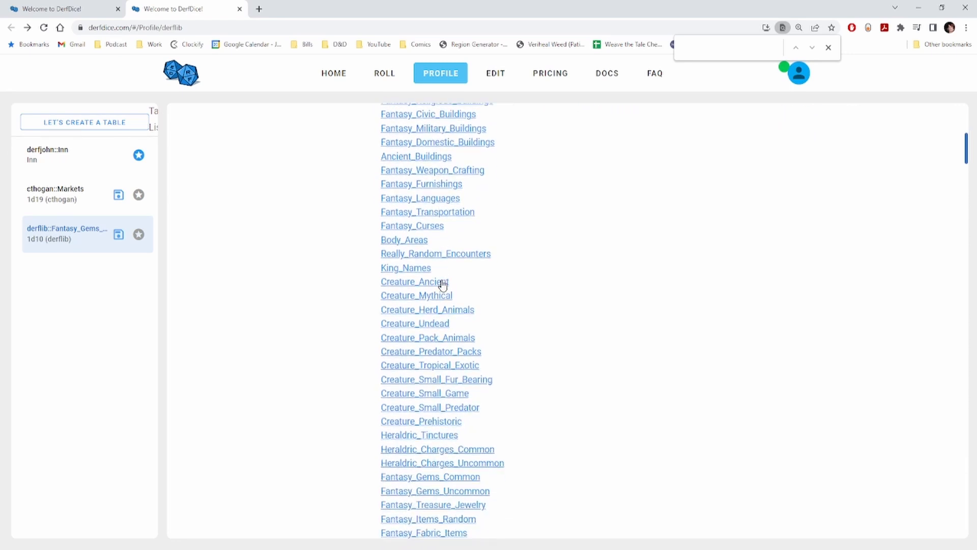
{"action": "scroll", "coordinate": [443, 285], "scroll_direction": "down", "scroll_amount": 4}
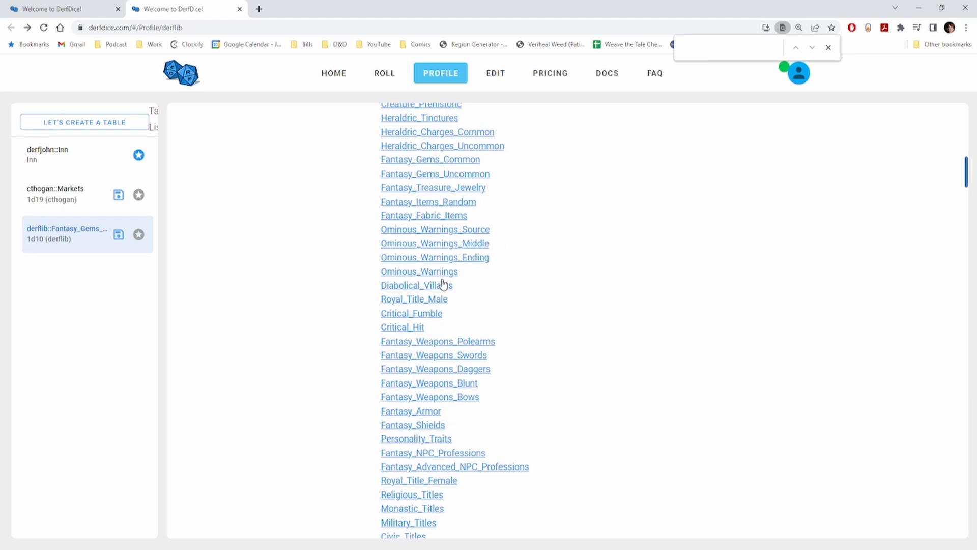
{"action": "scroll", "coordinate": [415, 214], "scroll_direction": "up", "scroll_amount": 1}
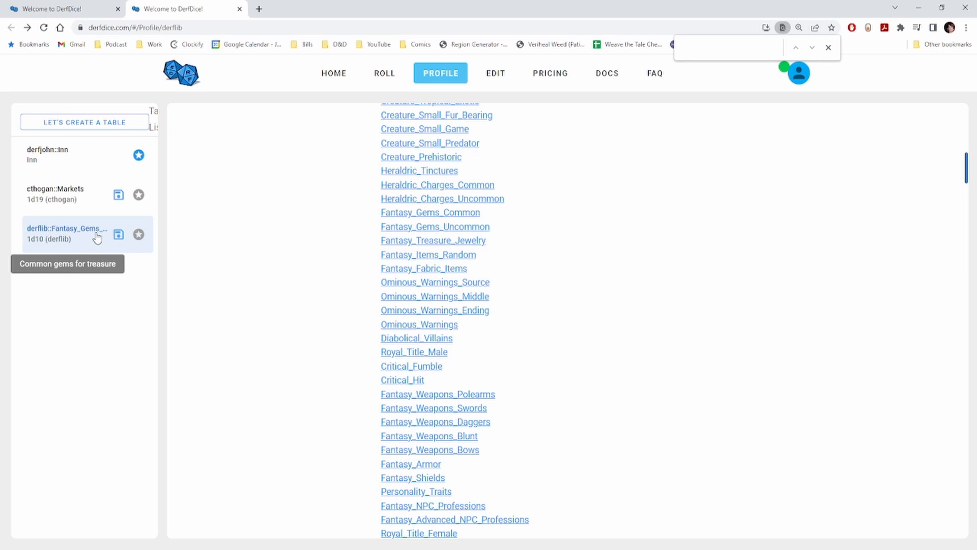
Step: Open the Fantasy_Gems_Common table and copy its reference derflib::Fantasy_Gems_Common from the page address
{"action": "left_click", "coordinate": [414, 213]}
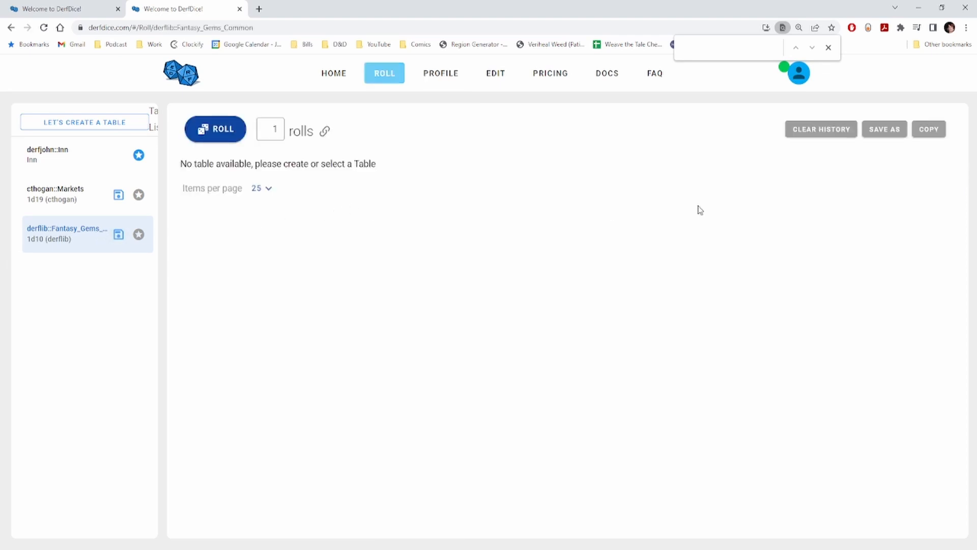
{"action": "left_click", "coordinate": [273, 28]}
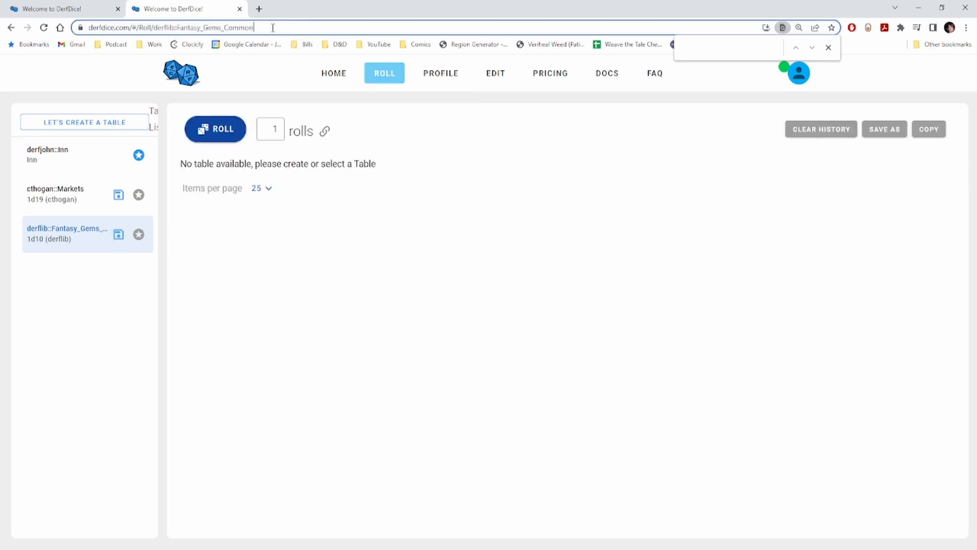
{"action": "left_click_drag", "start_coordinate": [273, 28], "coordinate": [154, 28]}
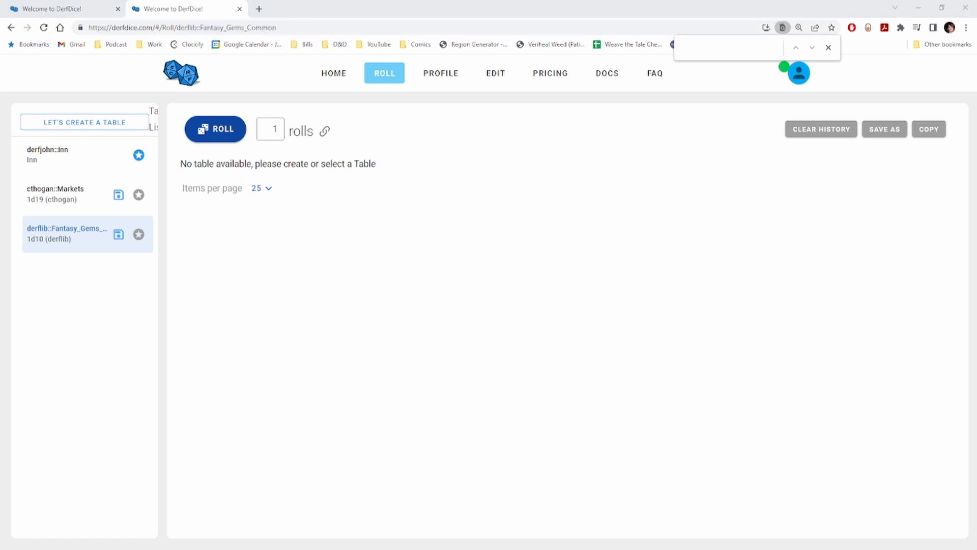
Step: Open the Magic_Item_Common table from the derflib profile and copy its reference derflib::Magic_Item_Common from the page address
{"action": "key", "text": "alt+Left"}
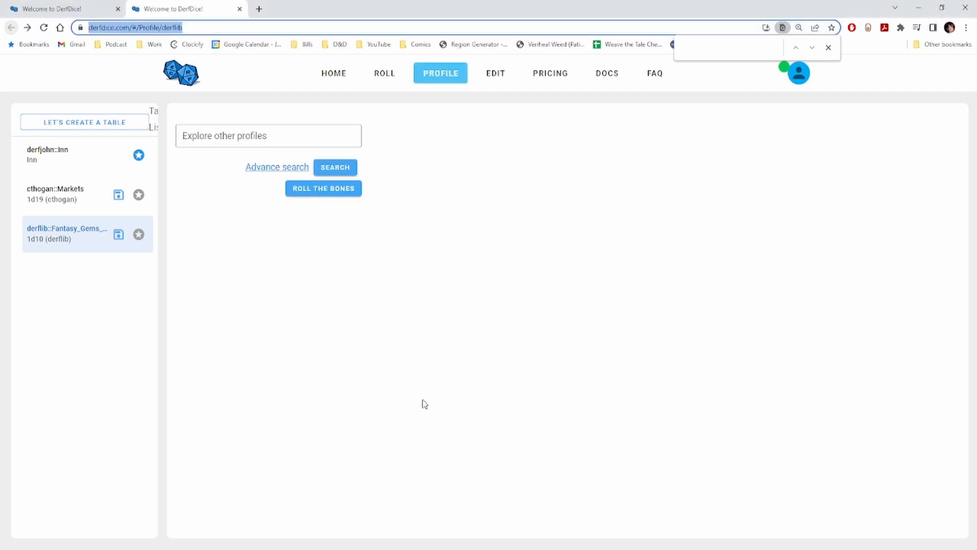
{"action": "scroll", "coordinate": [435, 399], "scroll_direction": "down", "scroll_amount": 10}
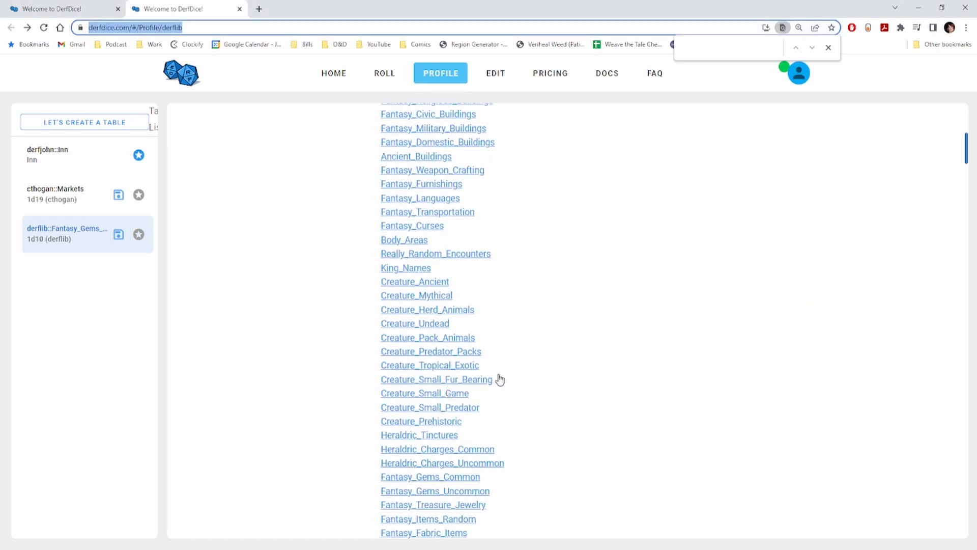
{"action": "scroll", "coordinate": [513, 367], "scroll_direction": "down", "scroll_amount": 4}
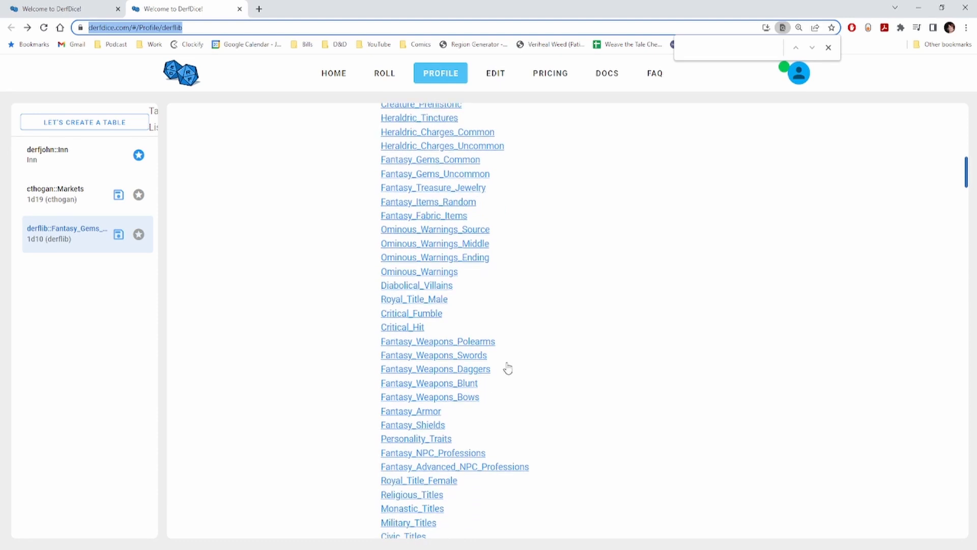
{"action": "scroll", "coordinate": [507, 365], "scroll_direction": "down", "scroll_amount": 10}
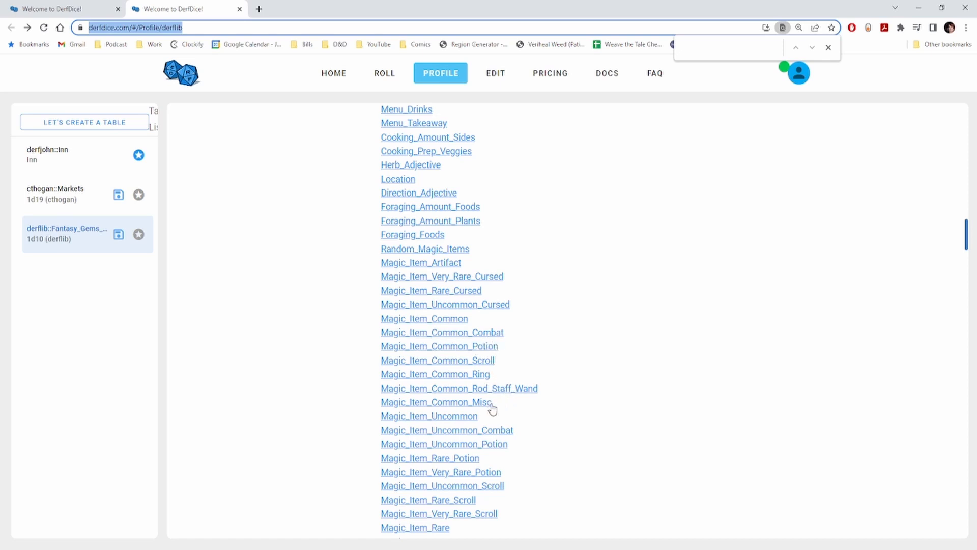
{"action": "left_click_drag", "start_coordinate": [489, 325], "coordinate": [393, 322]}
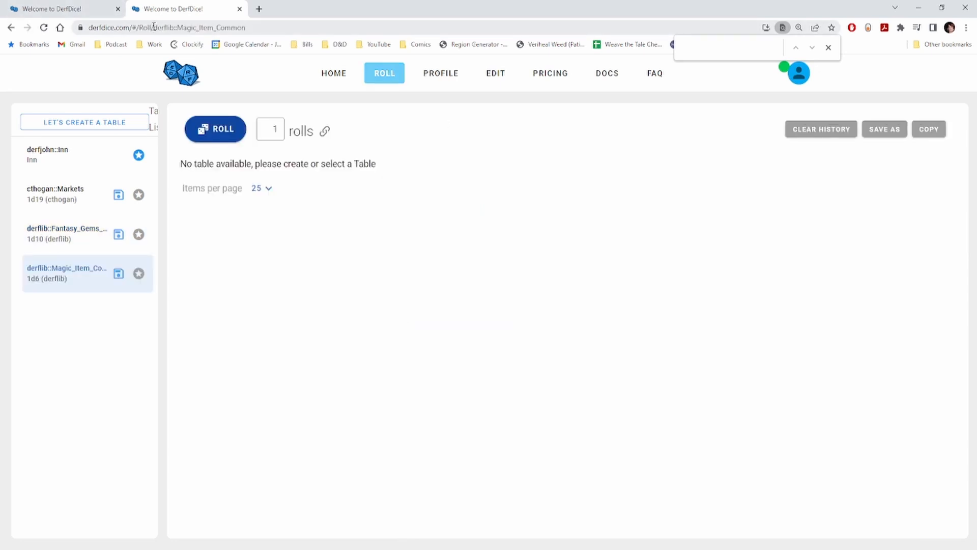
{"action": "left_click_drag", "start_coordinate": [154, 26], "coordinate": [269, 27]}
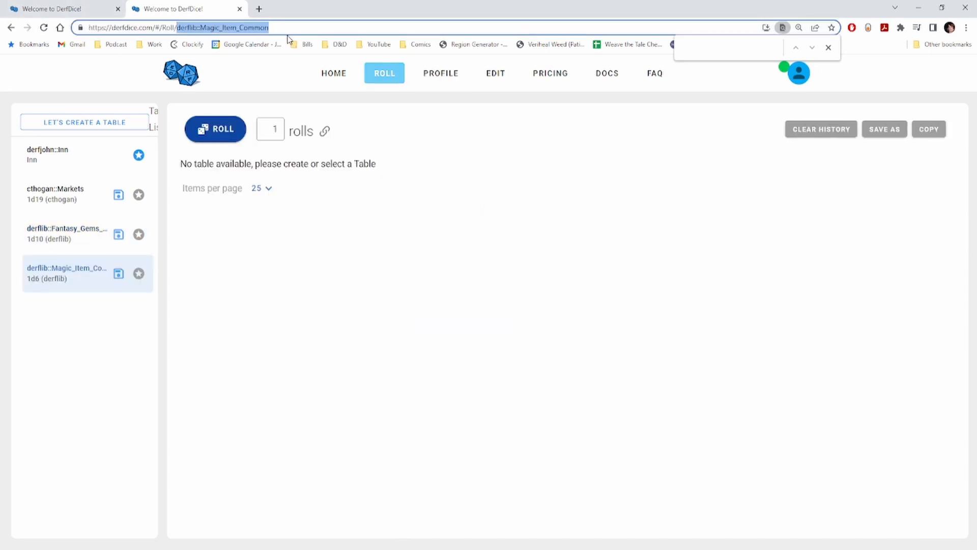
{"action": "left_click", "coordinate": [0, 70]}
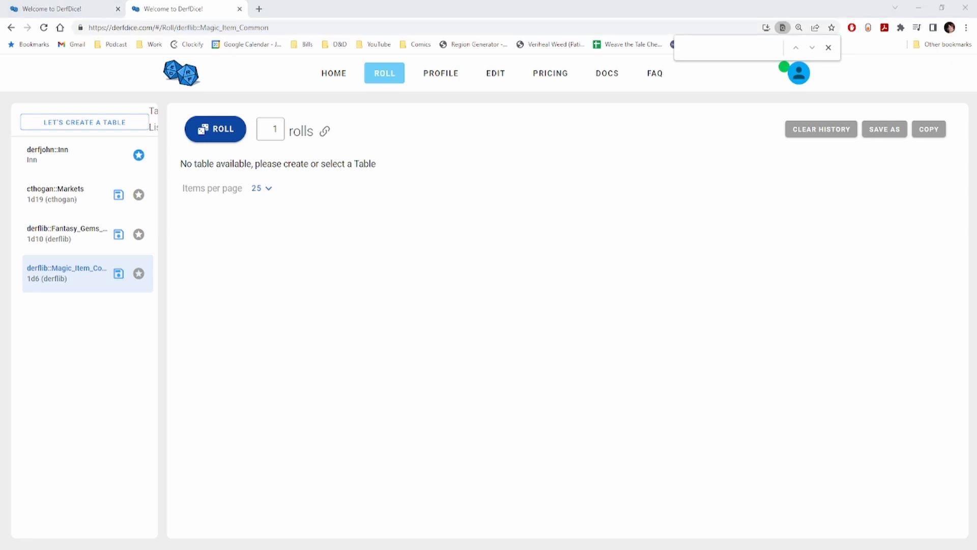
Step: Open the Random_Jewelry table from the favorite user derfjohn's profile and copy its reference derfjohn::Random_Jewelry from the page address
{"action": "left_click", "coordinate": [11, 27]}
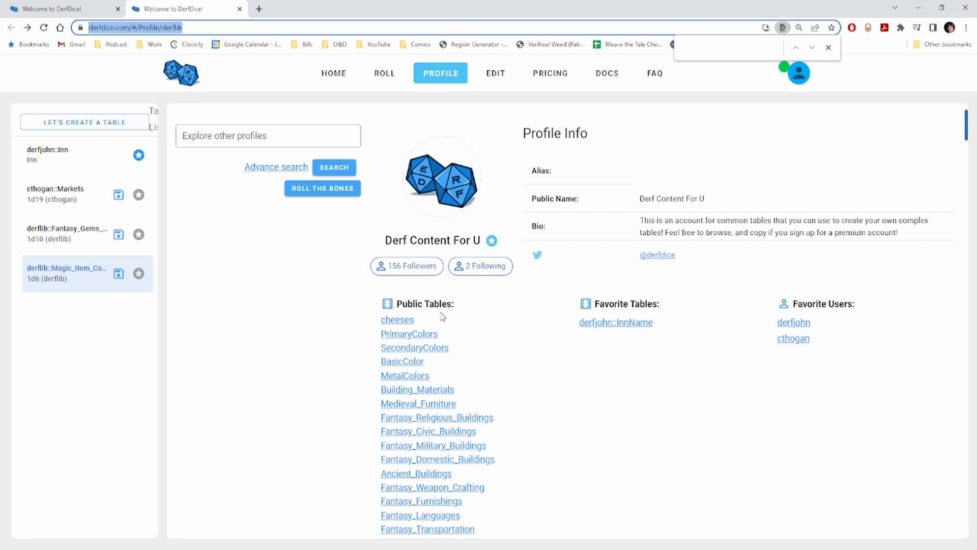
{"action": "left_click", "coordinate": [796, 325]}
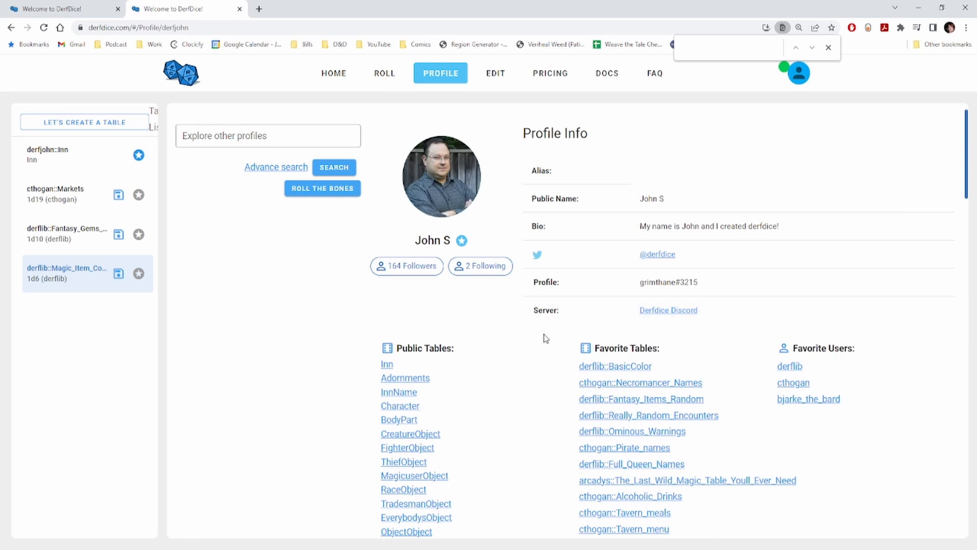
{"action": "scroll", "coordinate": [545, 339], "scroll_direction": "down", "scroll_amount": 2}
{"action": "scroll", "coordinate": [444, 261], "scroll_direction": "down", "scroll_amount": 5}
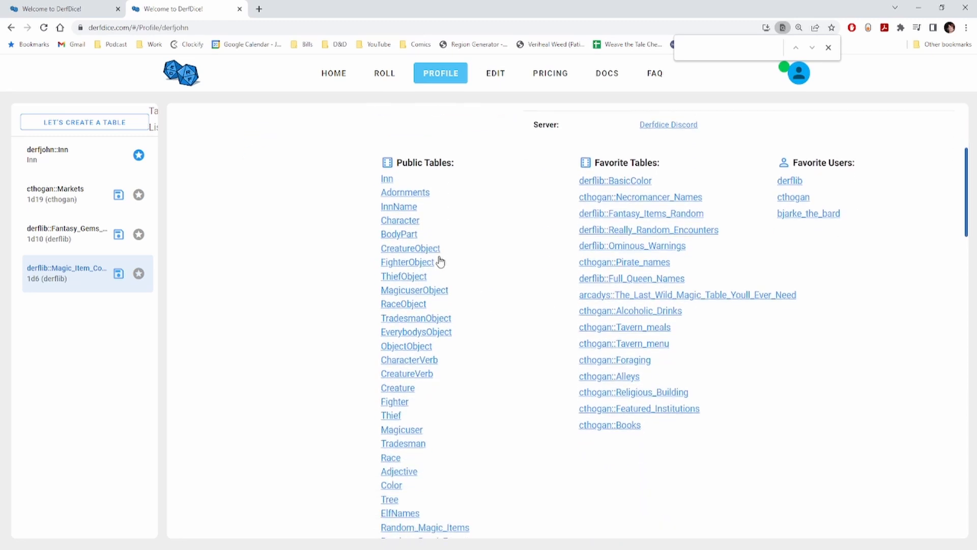
{"action": "scroll", "coordinate": [436, 261], "scroll_direction": "down", "scroll_amount": 2}
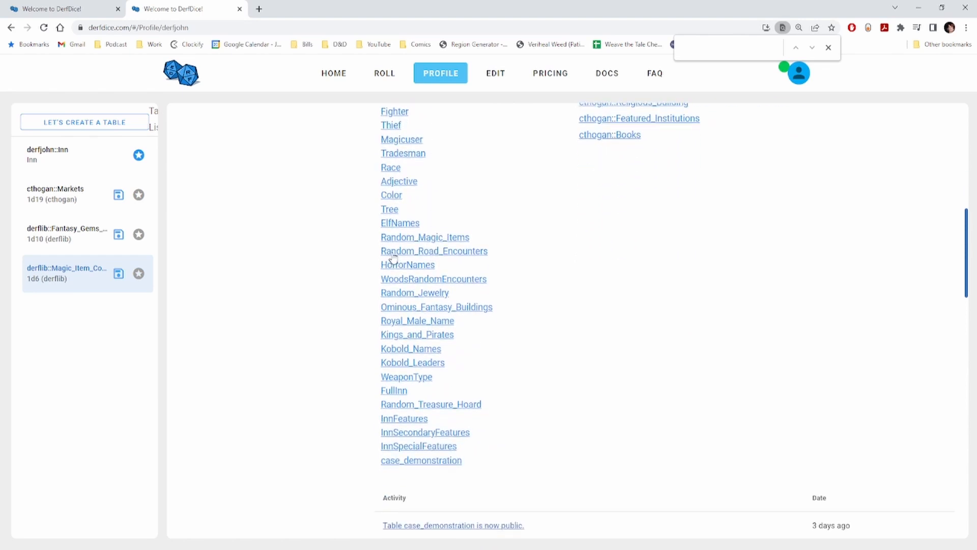
{"action": "left_click", "coordinate": [400, 293]}
{"action": "left_click", "coordinate": [171, 30]}
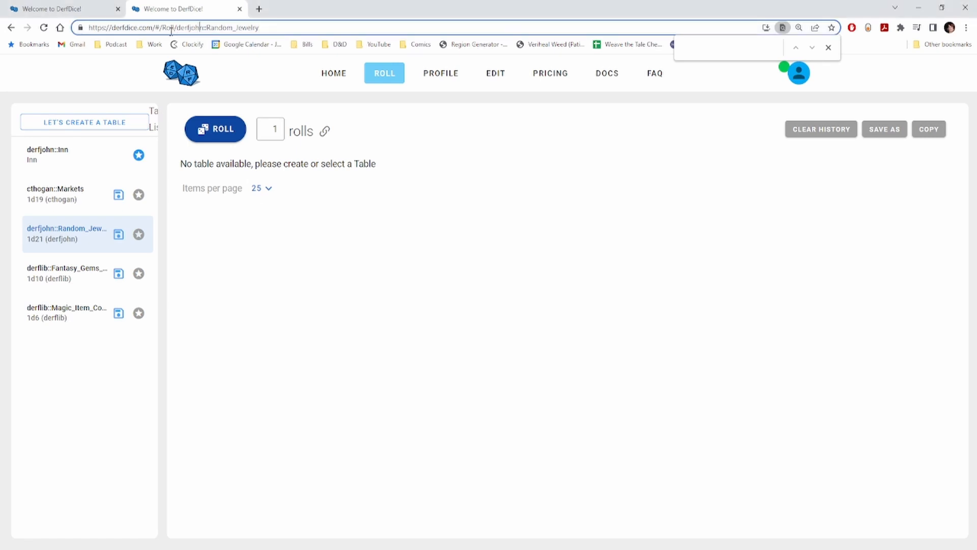
{"action": "left_click_drag", "start_coordinate": [178, 28], "coordinate": [277, 26]}
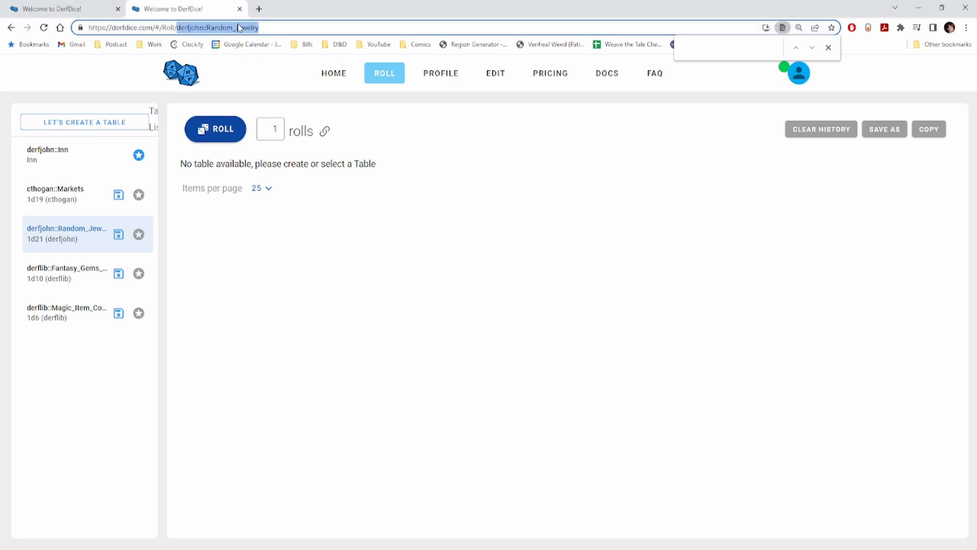
{"action": "key", "text": "alt+Tab"}
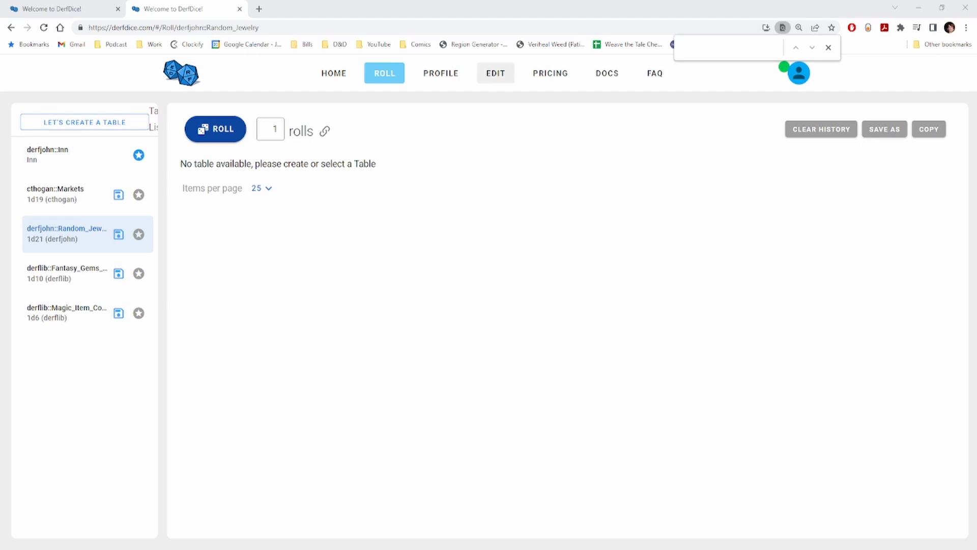
Step: Start a new dice table in the editor and name it Small_Treasure_Hoard
{"action": "left_click", "coordinate": [495, 73]}
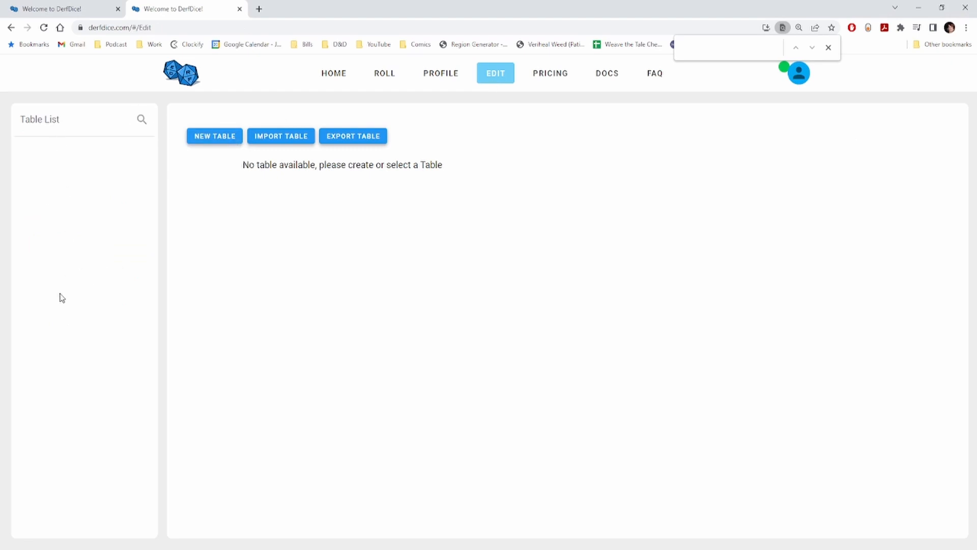
{"action": "left_click", "coordinate": [210, 136]}
{"action": "left_click", "coordinate": [316, 235]}
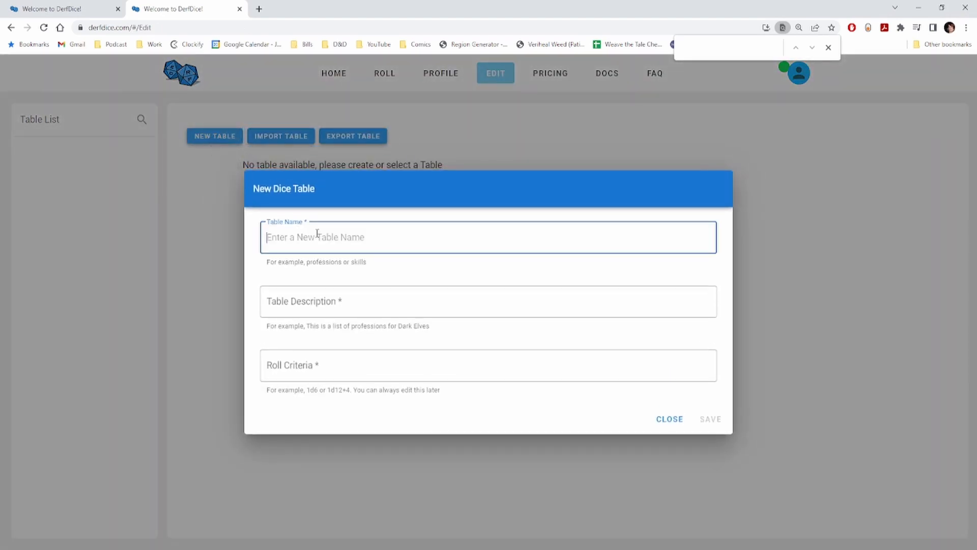
{"action": "type", "text": "S"}
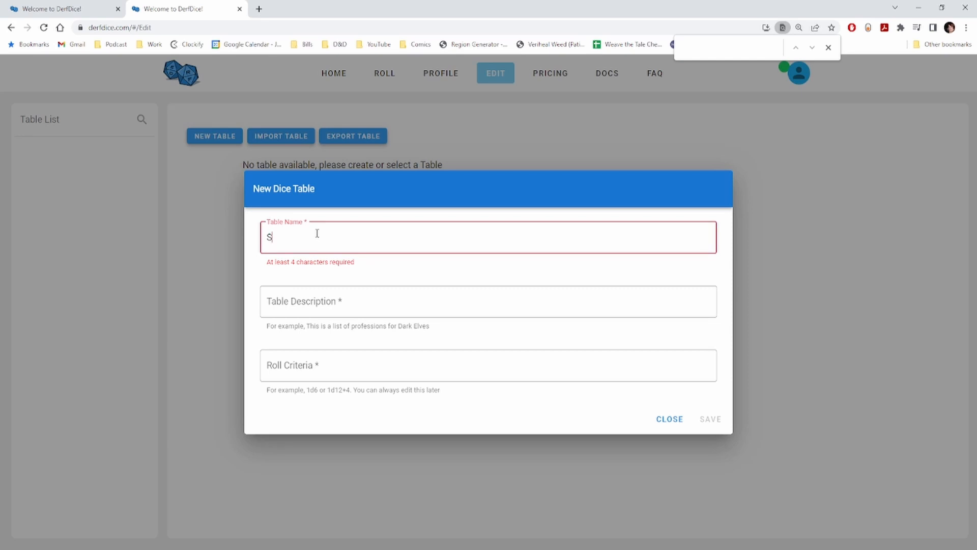
{"action": "type", "text": "mall_Treasure_Hoard"}
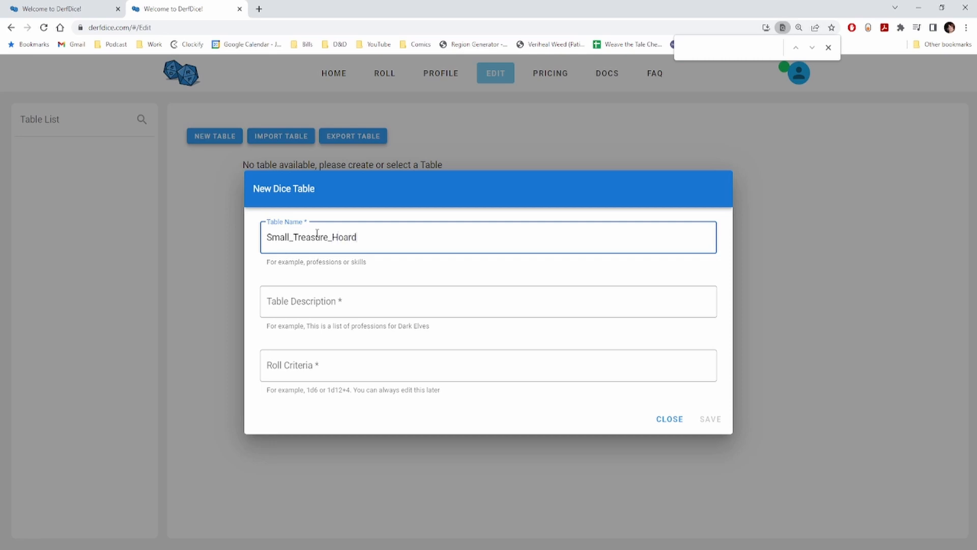
Step: Enter the table description "Random array of coin, jewelry, gems, and potential common magic items."
{"action": "key", "text": "Tab"}
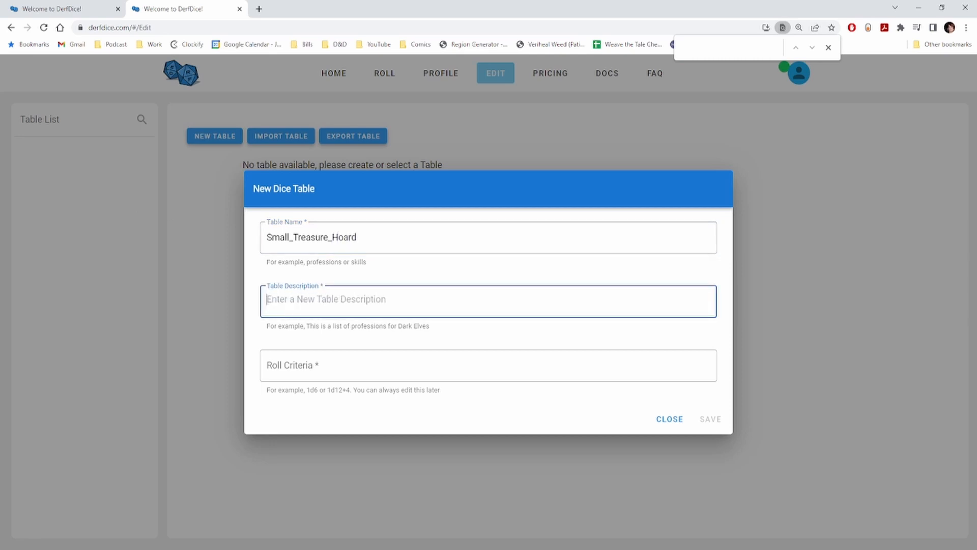
{"action": "key", "text": "alt+Tab"}
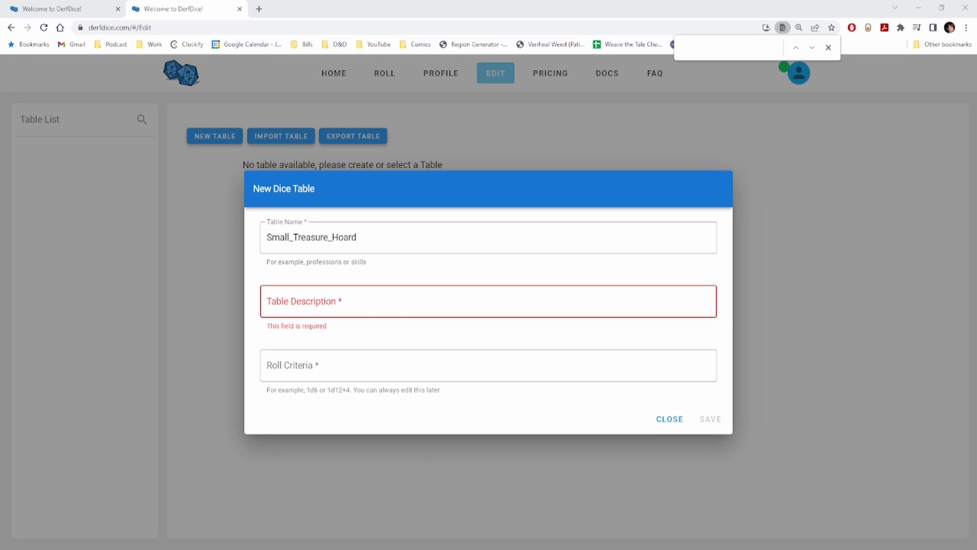
{"action": "left_click", "coordinate": [399, 303]}
{"action": "type", "text": "Random array of coin, jewelry, gems, and potential common magic items."}
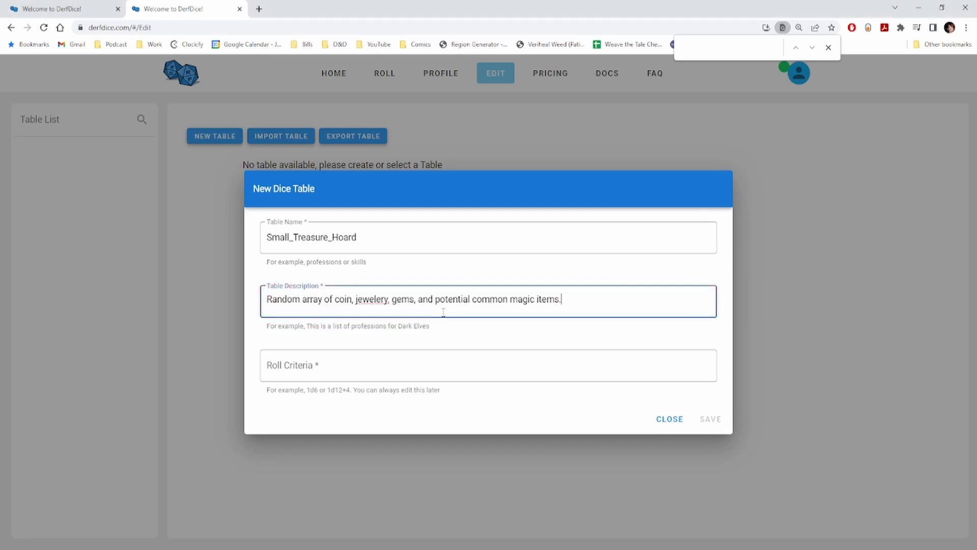
Step: Set the roll criteria to 1d4 and save the new table as a complex table
{"action": "key", "text": "Tab"}
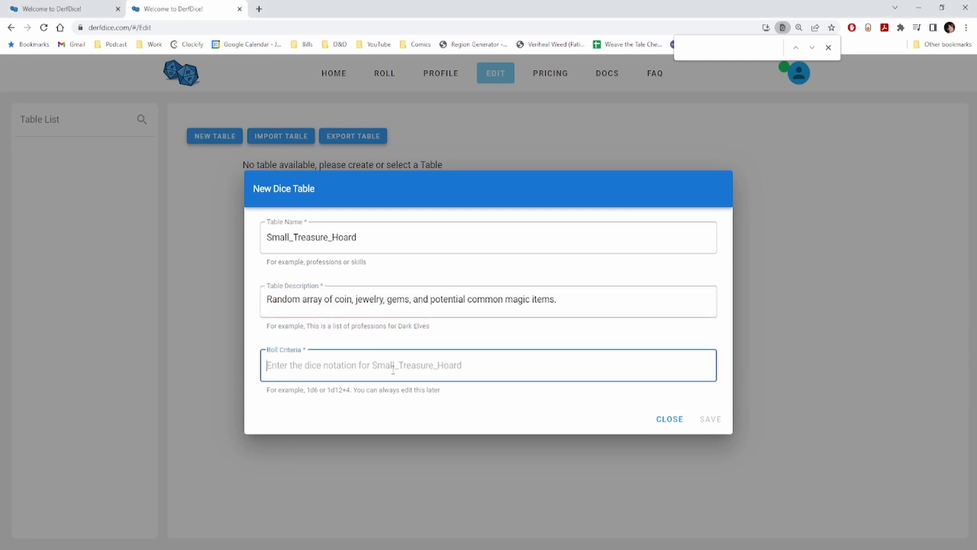
{"action": "type", "text": "1d4"}
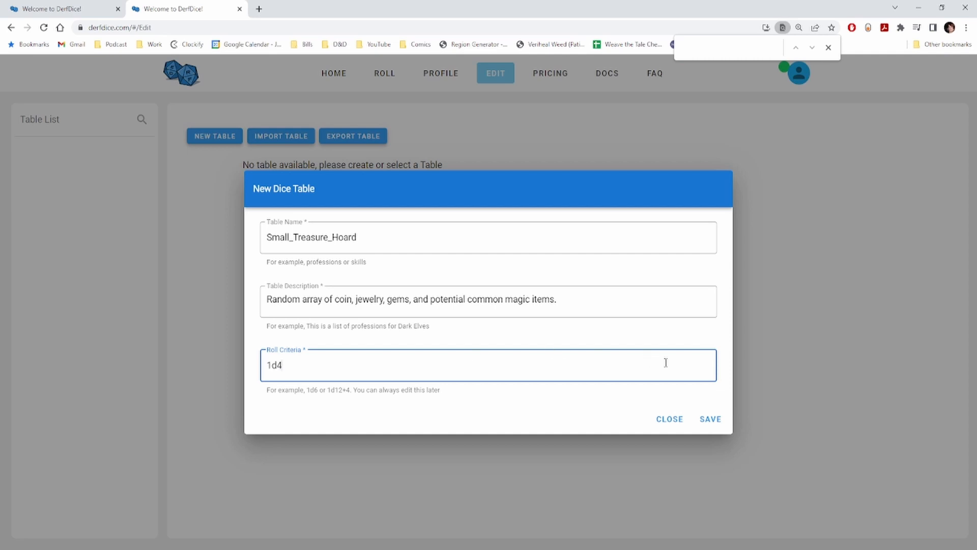
{"action": "left_click", "coordinate": [718, 420]}
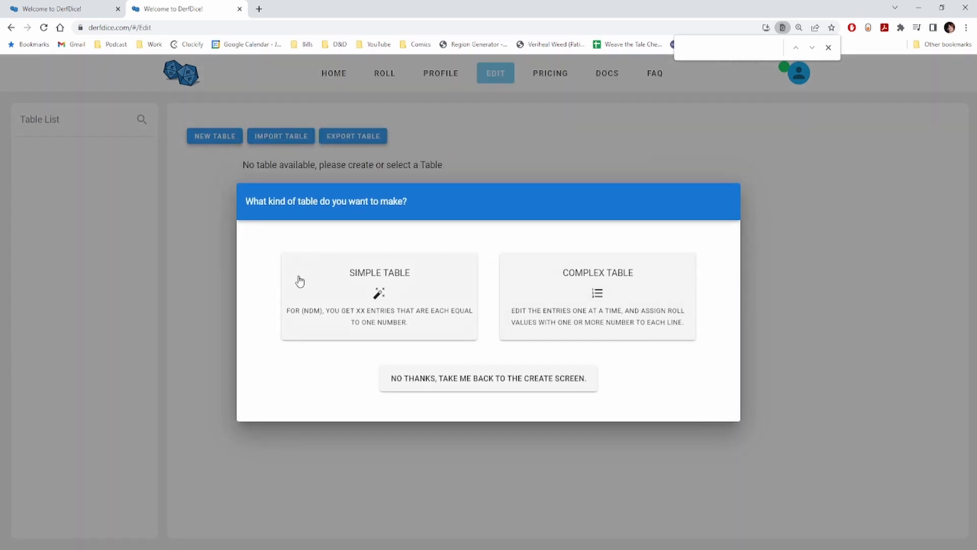
{"action": "left_click", "coordinate": [604, 311]}
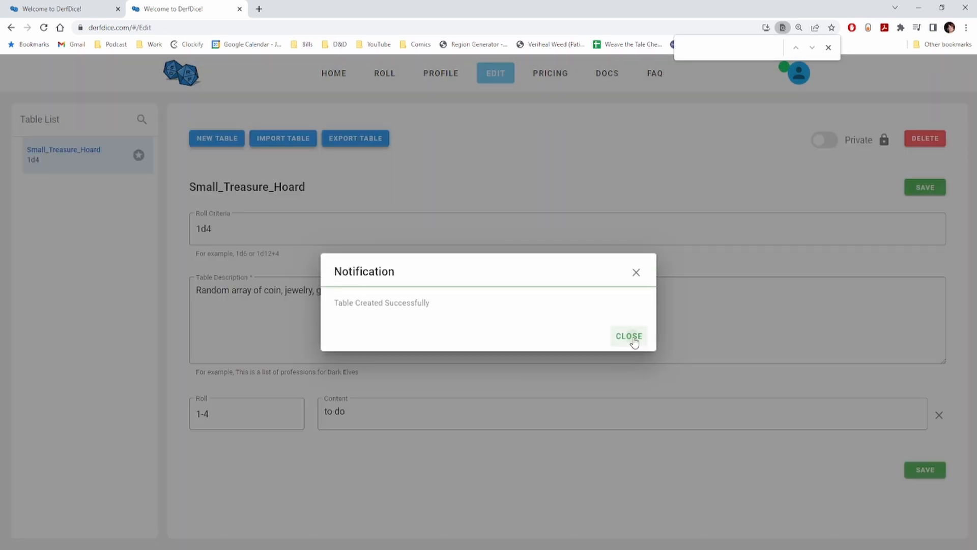
{"action": "left_click", "coordinate": [629, 337]}
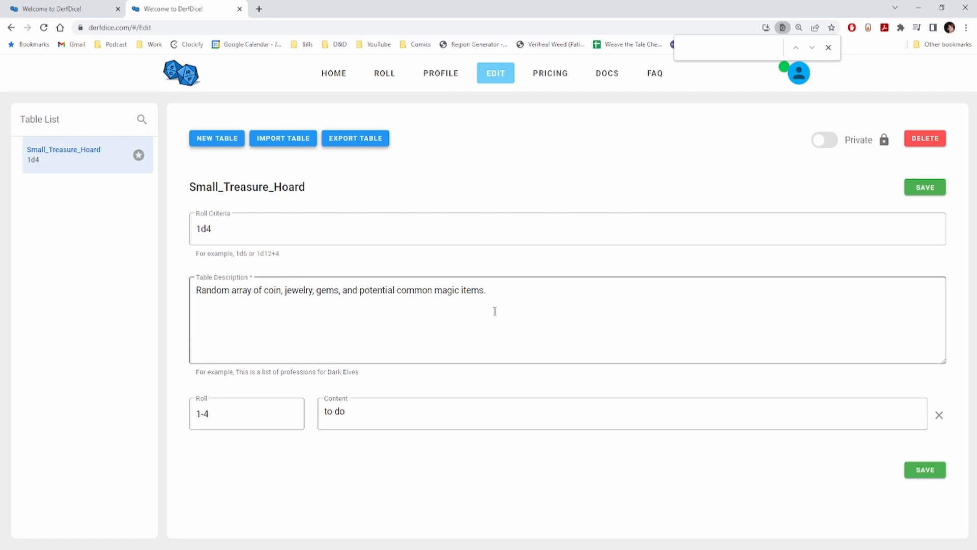
Step: Change the first entry's roll range to just 1
{"action": "left_click", "coordinate": [270, 411]}
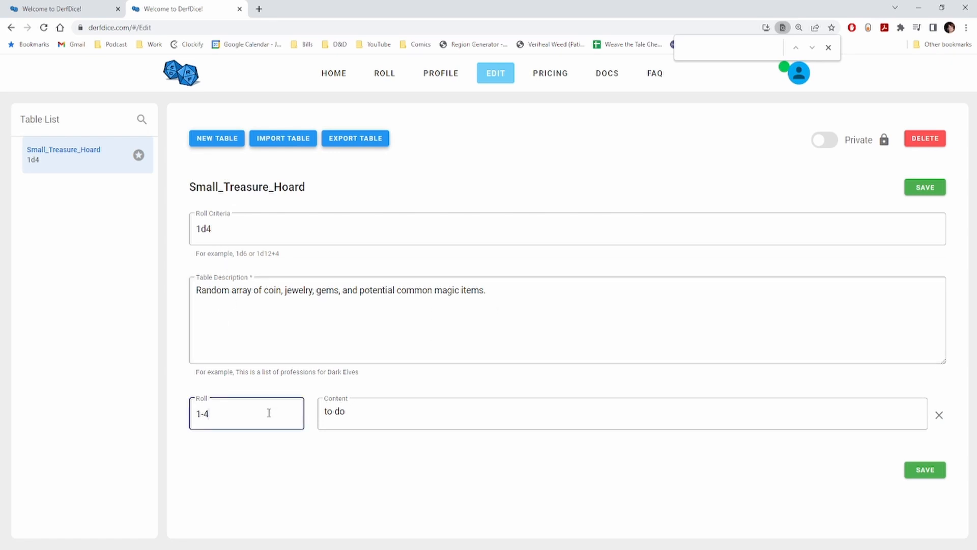
{"action": "key", "text": "BackSpace"}
{"action": "key", "text": "BackSpace"}
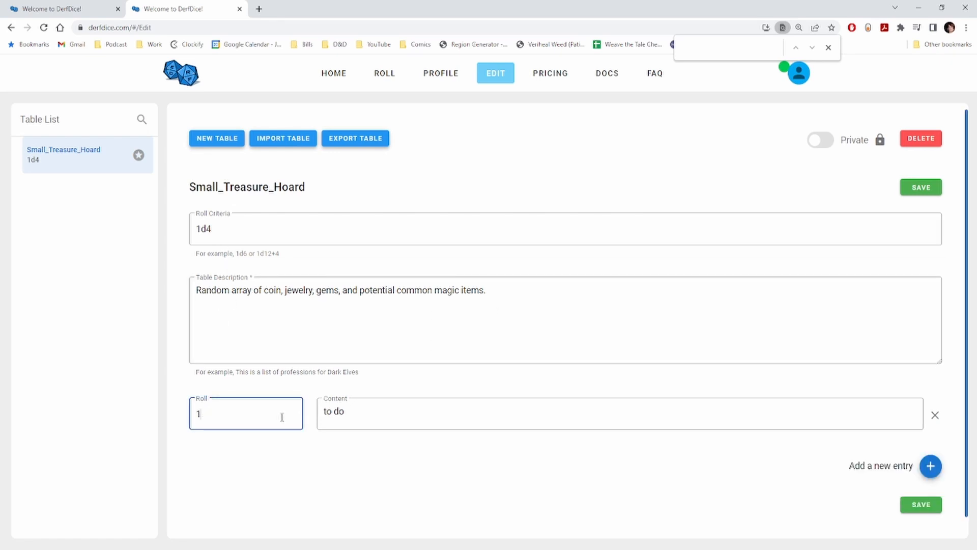
Step: Replace the roll 1 placeholder content with "A small treasure hoard. \n\n"
{"action": "key", "text": "Tab"}
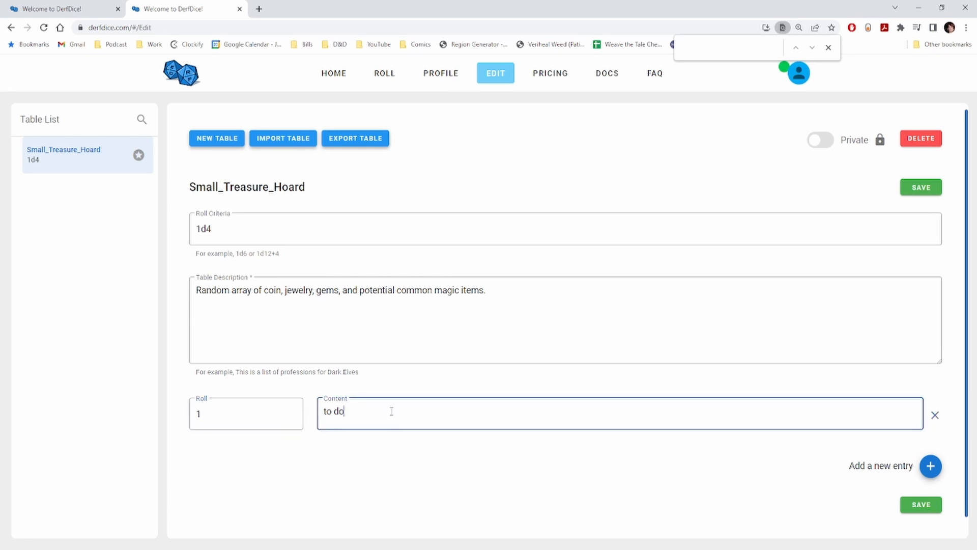
{"action": "scroll", "coordinate": [392, 408], "scroll_direction": "down", "scroll_amount": 1}
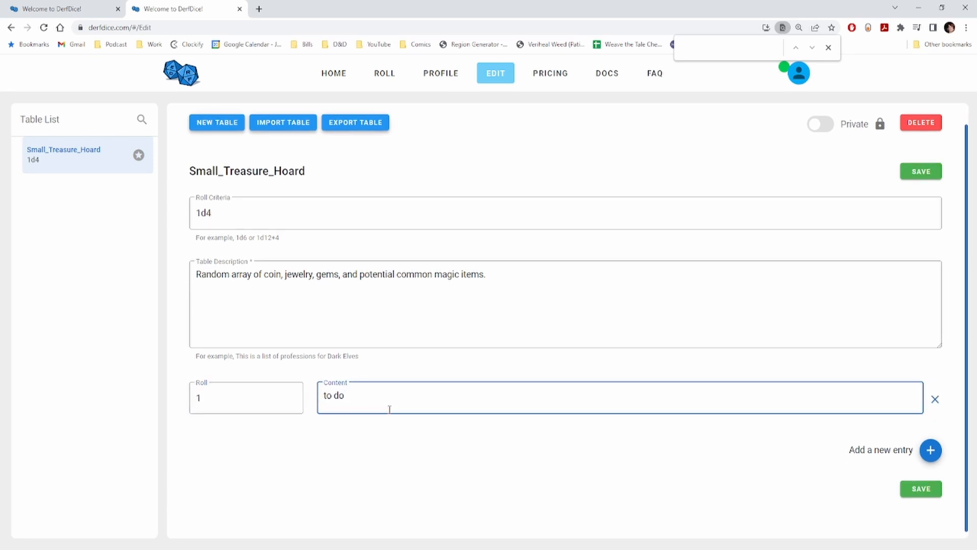
{"action": "key", "text": "ctrl+a"}
{"action": "key", "text": "BackSpace"}
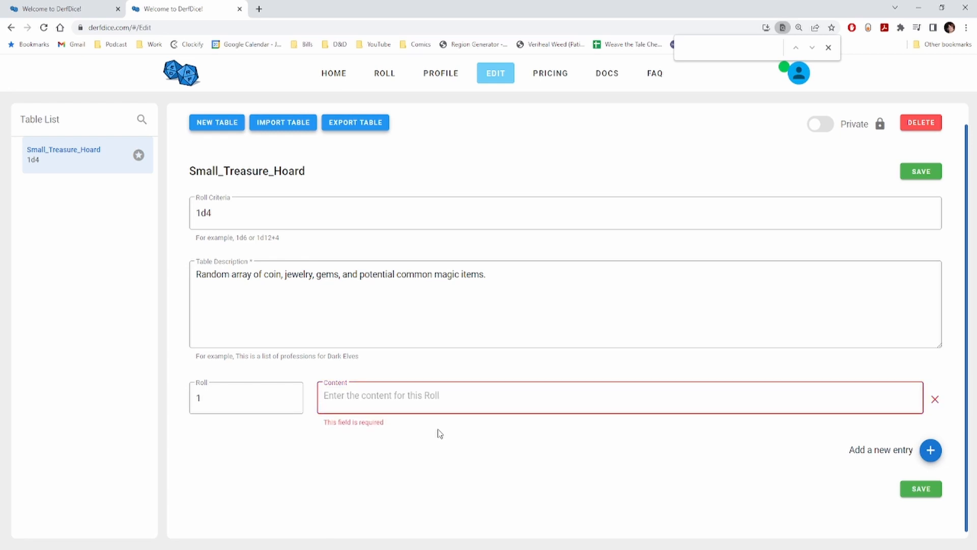
{"action": "type", "text": "A"}
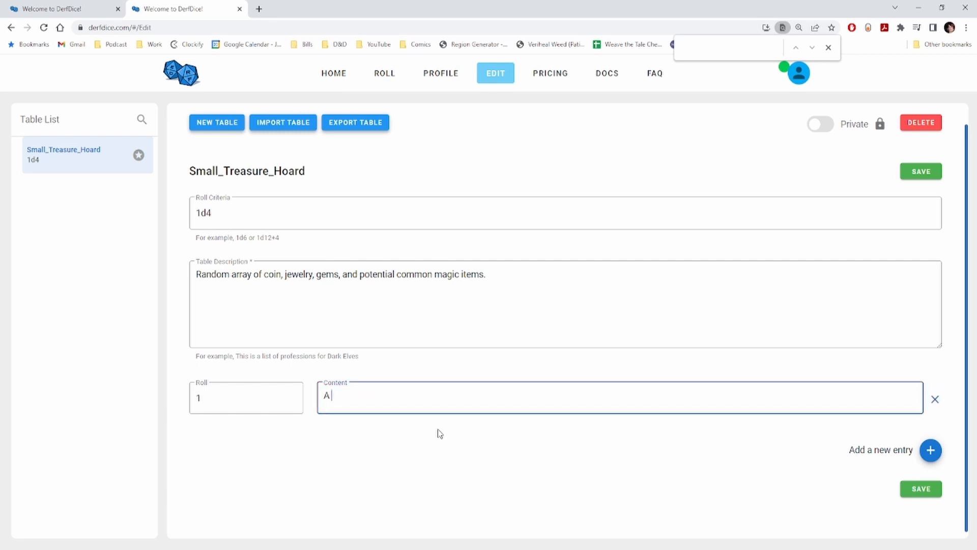
{"action": "type", "text": " small treasure hoard."}
{"action": "type", "text": "\\"}
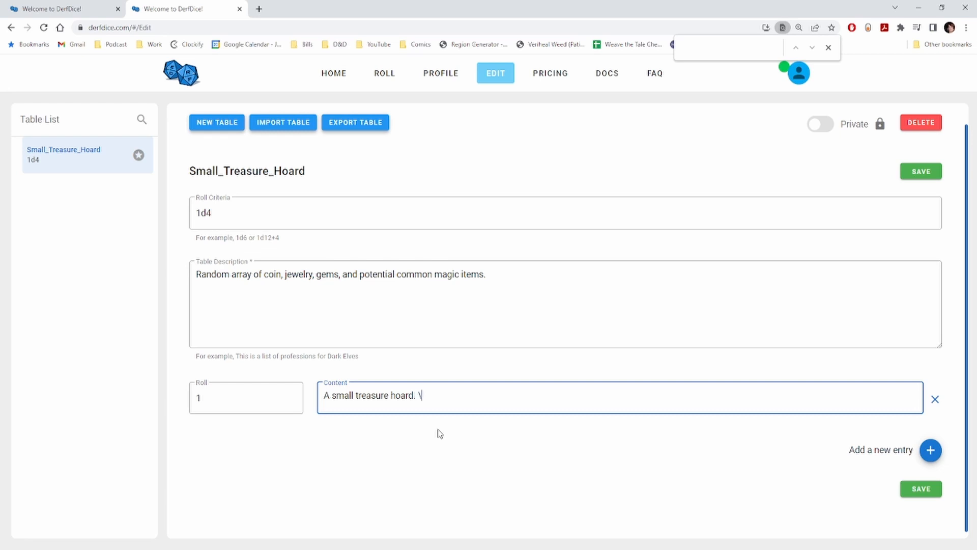
{"action": "type", "text": "n\\n"}
Step: Append "<2d100+100> copper pieces, <10d10+50> silver pieces, <8d8+20> gold pieces. \n" to the roll 1 content
{"action": "type", "text": "<"}
{"action": "type", "text": "2d"}
{"action": "type", "text": "100_"}
{"action": "type", "text": "100> copper"}
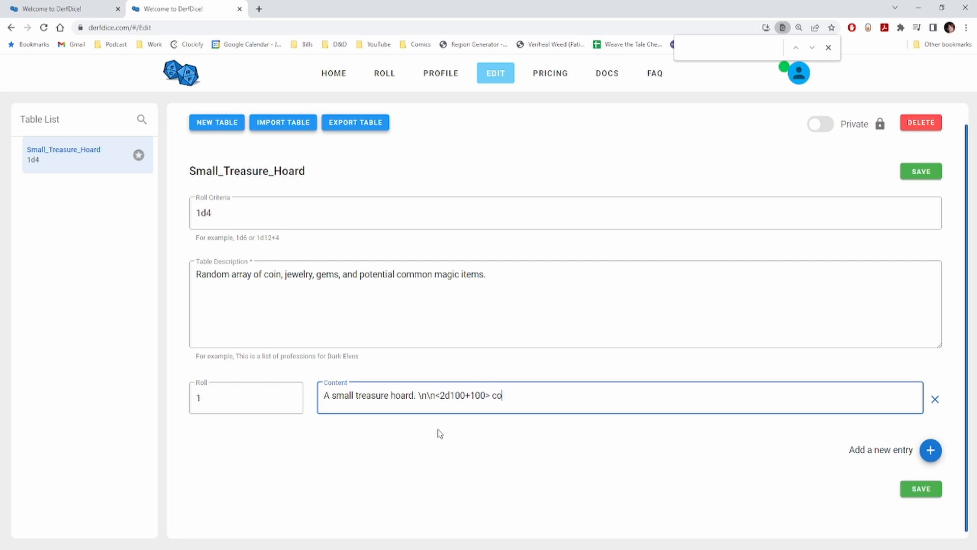
{"action": "type", "text": "ces, <"}
{"action": "type", "text": "10d10+50"}
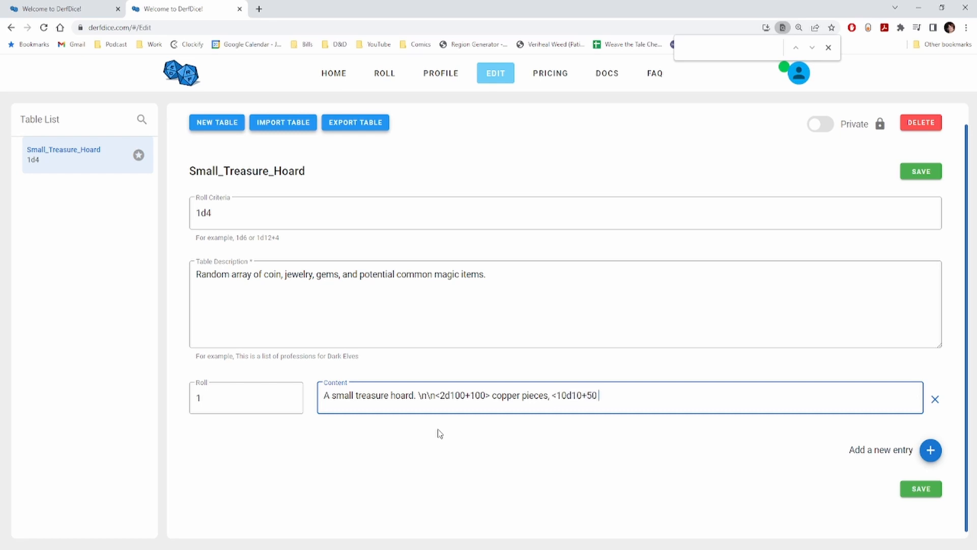
{"action": "type", "text": "> silver pieces, <8d8+"}
{"action": "key", "text": "BackSpace"}
{"action": "type", "text": "+20"}
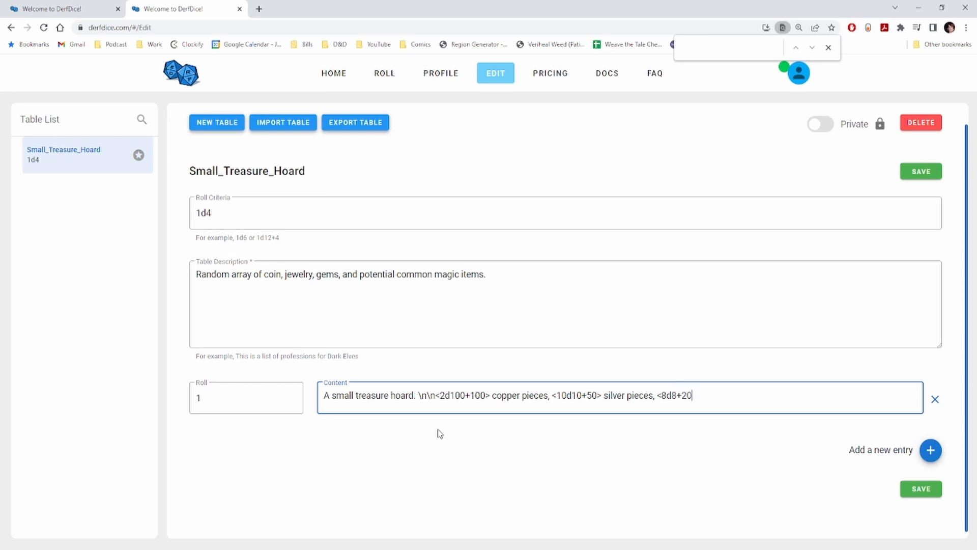
{"action": "type", "text": "> gold pieces. \\m"}
{"action": "key", "text": "BackSpace"}
{"action": "type", "text": "n"}
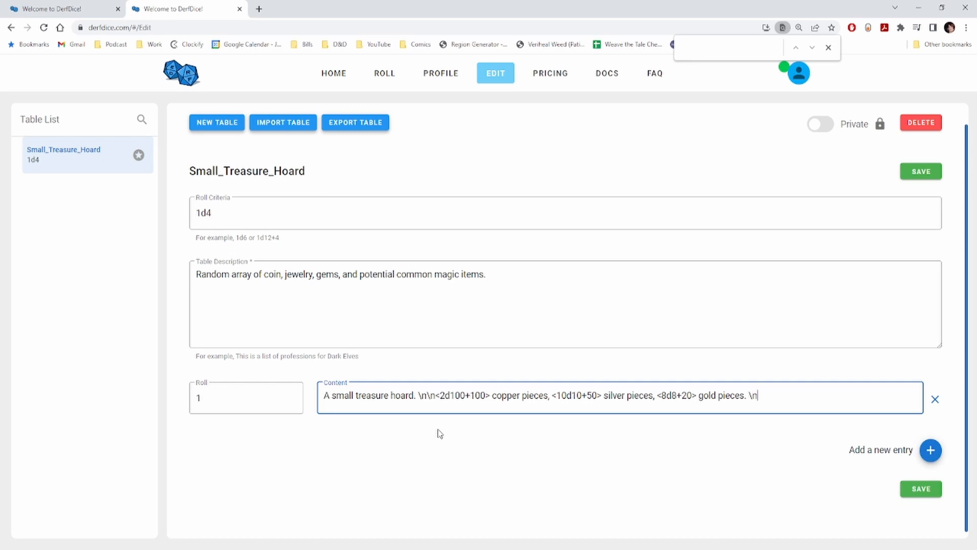
Step: Add a new entry for roll 2 and copy the roll 1 content into it
{"action": "left_click", "coordinate": [927, 455]}
{"action": "type", "text": "2"}
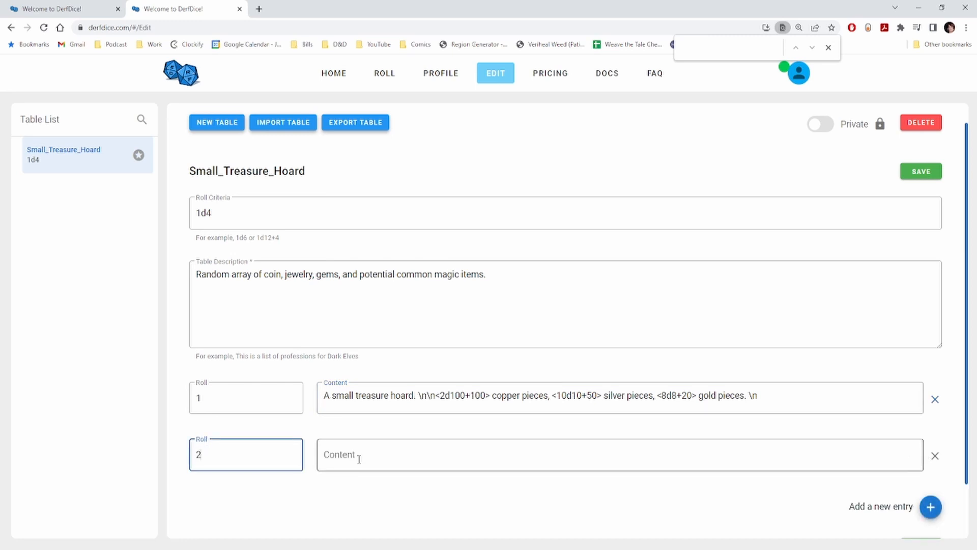
{"action": "left_click", "coordinate": [455, 409]}
{"action": "key", "text": "ctrl+a"}
{"action": "key", "text": "ctrl+c"}
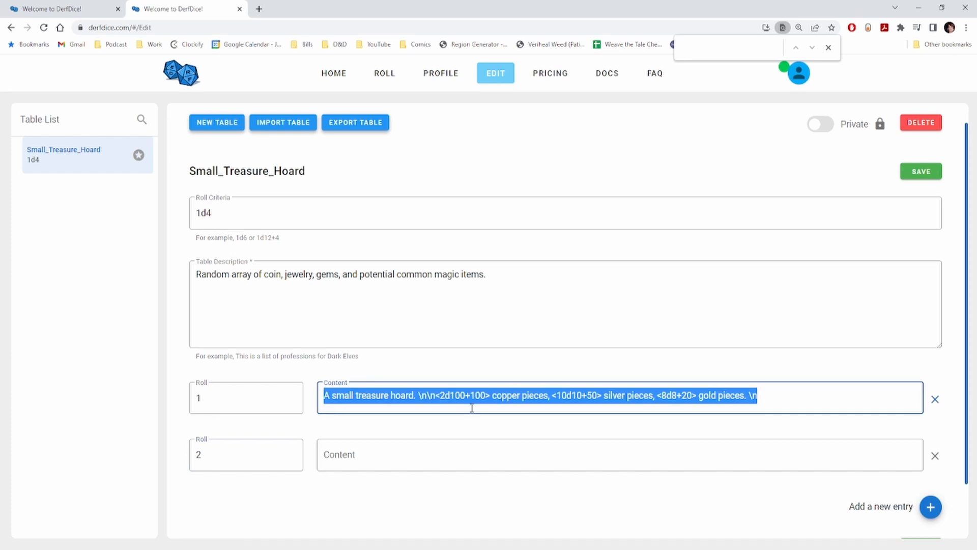
{"action": "left_click", "coordinate": [449, 442]}
{"action": "key", "text": "ctrl+v"}
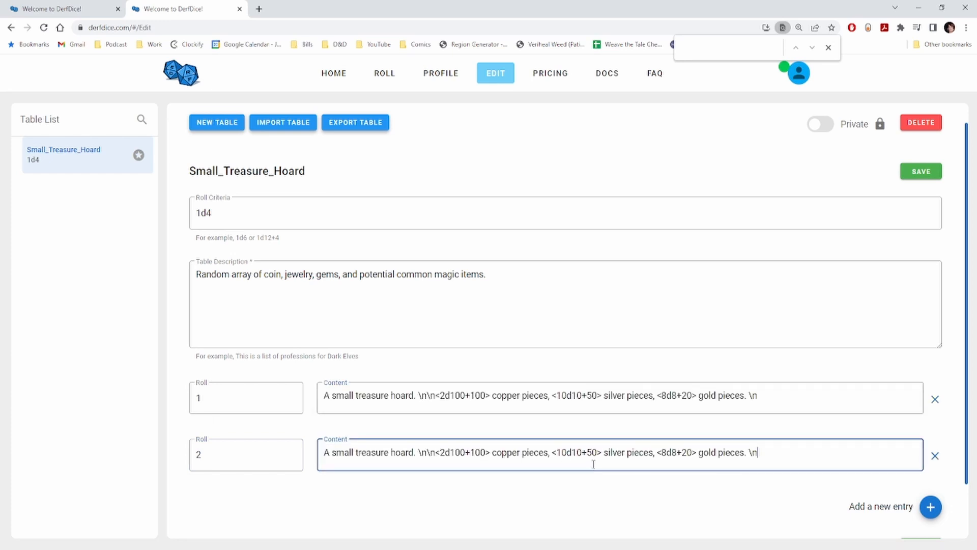
Step: End the roll 2 content with the table reference "\n{derfjohn::Random_Jewelry}" following the gold pieces
{"action": "key", "text": "BackSpace"}
{"action": "key", "text": "BackSpace"}
{"action": "type", "text": "{"}
{"action": "type", "text": "derfjohn::RandOM"}
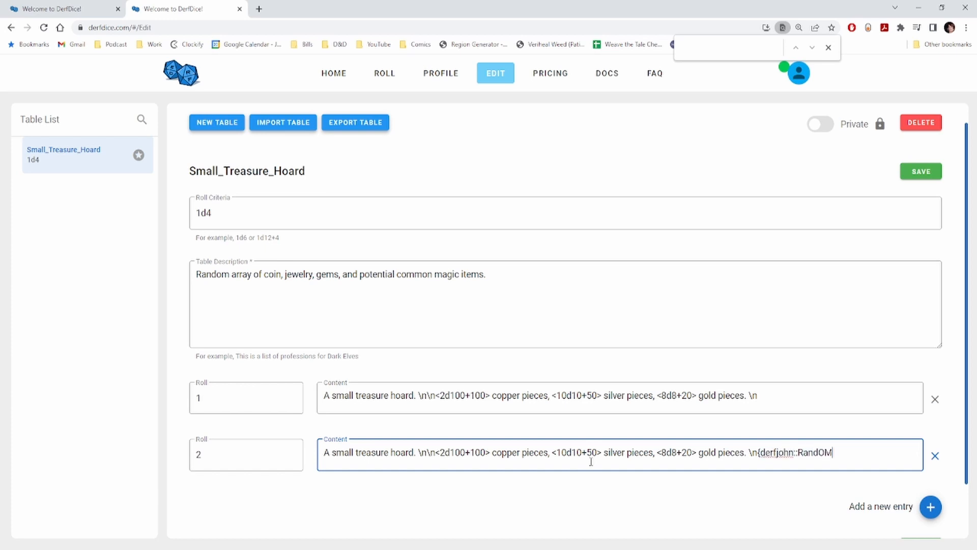
{"action": "key", "text": "BackSpace"}
{"action": "key", "text": "BackSpace"}
{"action": "type", "text": "om_Jewelry}"}
Step: Repeat "\n{derfjohn::Random_Jewelry}" two more times in the roll 2 content and close it with "\n"
{"action": "left_click_drag", "start_coordinate": [749, 453], "coordinate": [870, 453]}
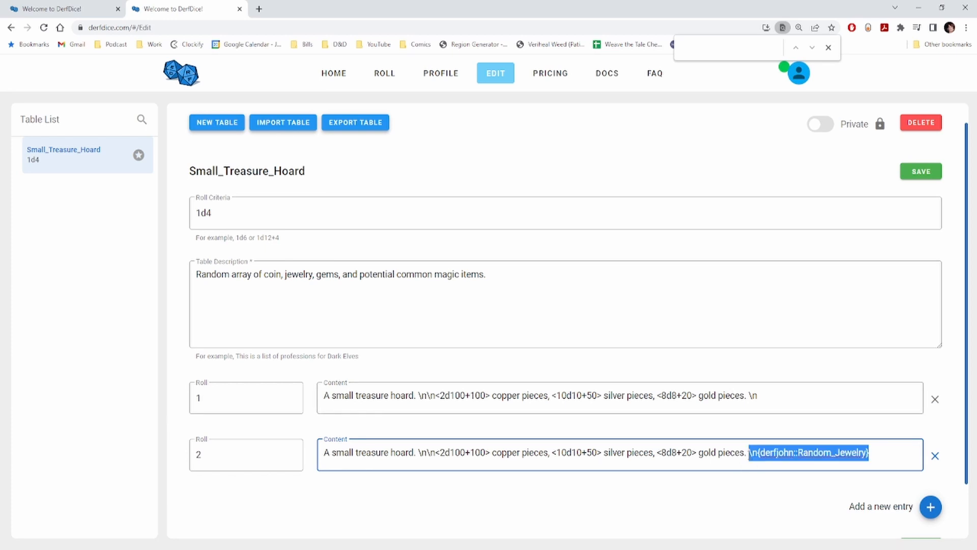
{"action": "key", "text": "ctrl+c"}
{"action": "left_click", "coordinate": [894, 454]}
{"action": "key", "text": "ctrl+v"}
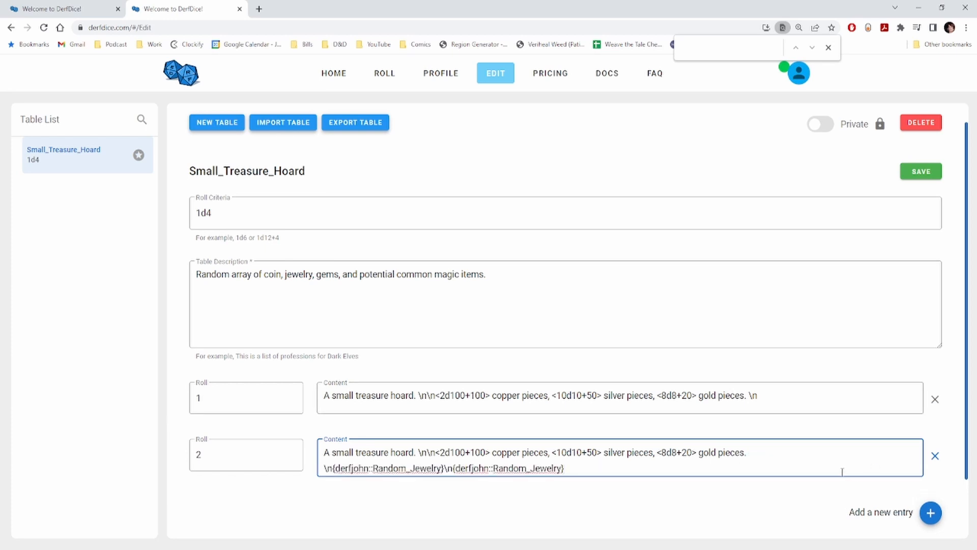
{"action": "key", "text": "ctrl+v"}
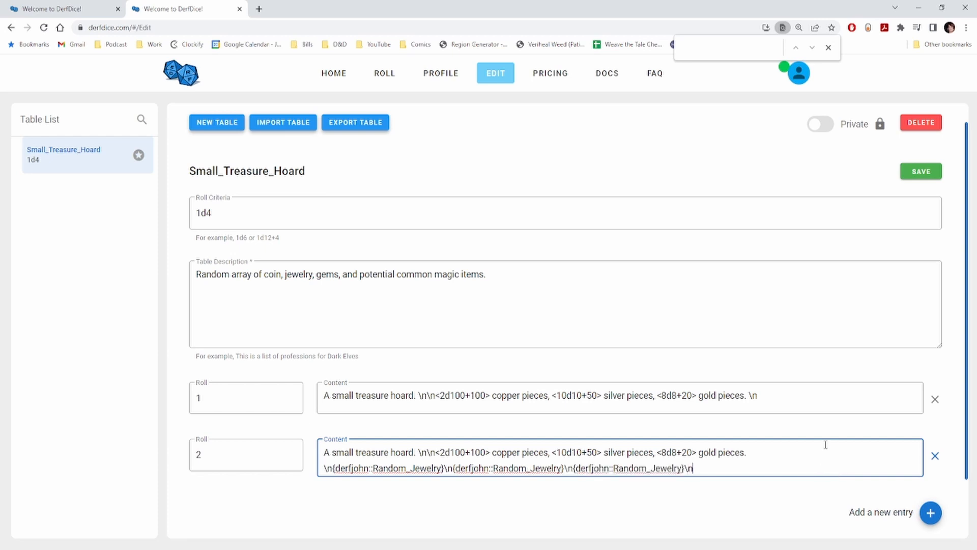
Step: Add a new entry for roll 3 and copy the roll 2 content into it
{"action": "scroll", "coordinate": [825, 445], "scroll_direction": "down", "scroll_amount": 2}
{"action": "left_click", "coordinate": [931, 450]}
{"action": "type", "text": "3"}
{"action": "left_click", "coordinate": [366, 457]}
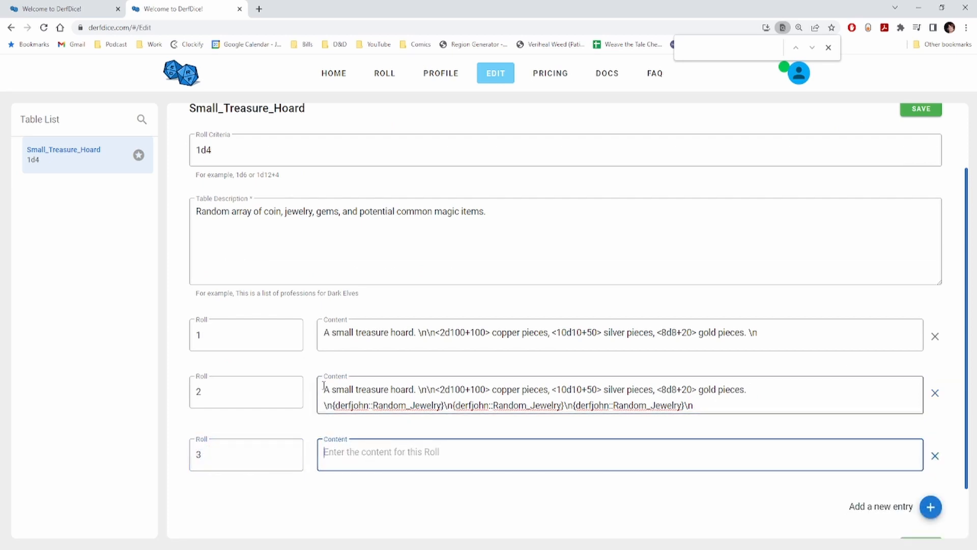
{"action": "left_click_drag", "start_coordinate": [743, 426], "coordinate": [324, 387]}
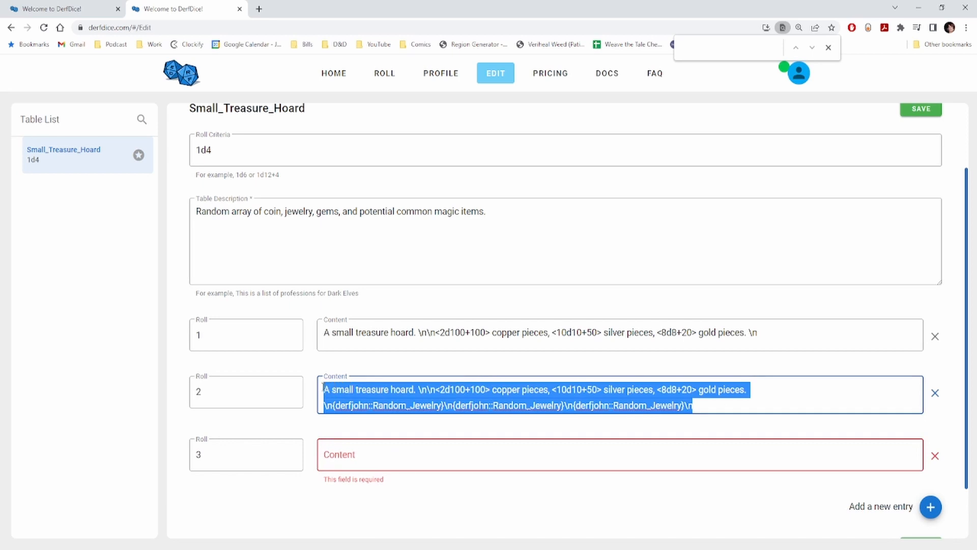
{"action": "key", "text": "ctrl+c"}
{"action": "left_click", "coordinate": [362, 443]}
{"action": "key", "text": "ctrl+v"}
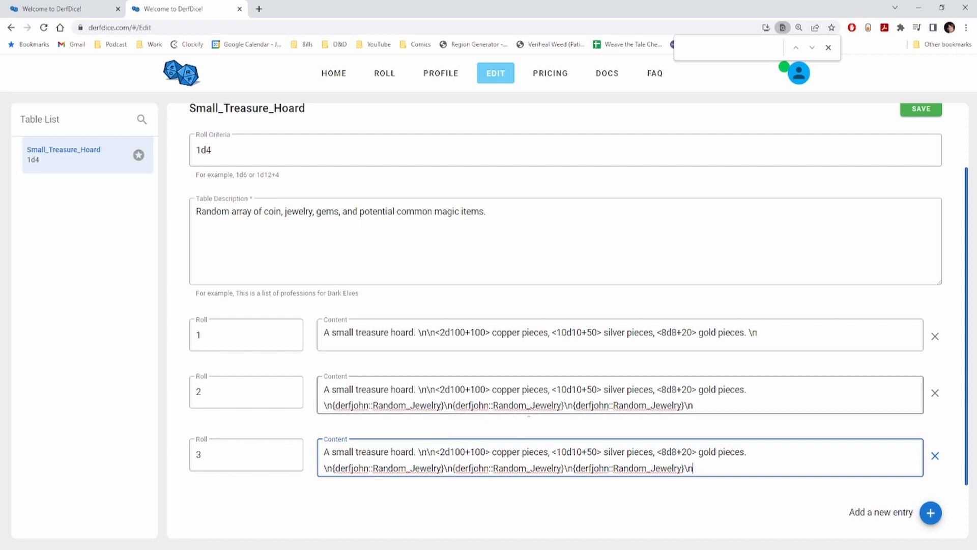
Step: Replace the first jewelry reference in the roll 2 content with {derflib::Fantasy_Gems_Common}
{"action": "left_click_drag", "start_coordinate": [493, 405], "coordinate": [561, 405]}
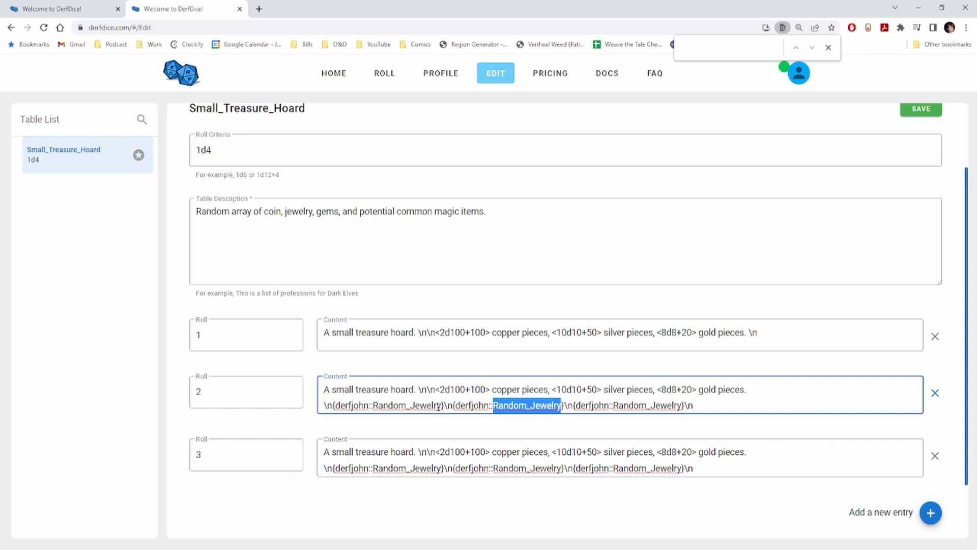
{"action": "left_click", "coordinate": [439, 406]}
{"action": "left_click_drag", "start_coordinate": [439, 406], "coordinate": [351, 406]}
{"action": "type", "text": "lib"}
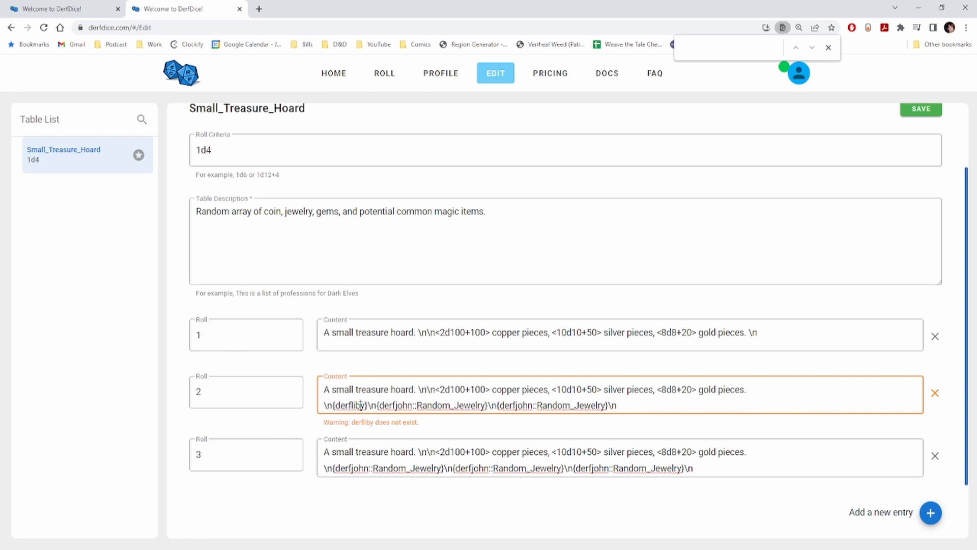
{"action": "type", "text": "::"}
{"action": "type", "text": "Fantasy_Gems_"}
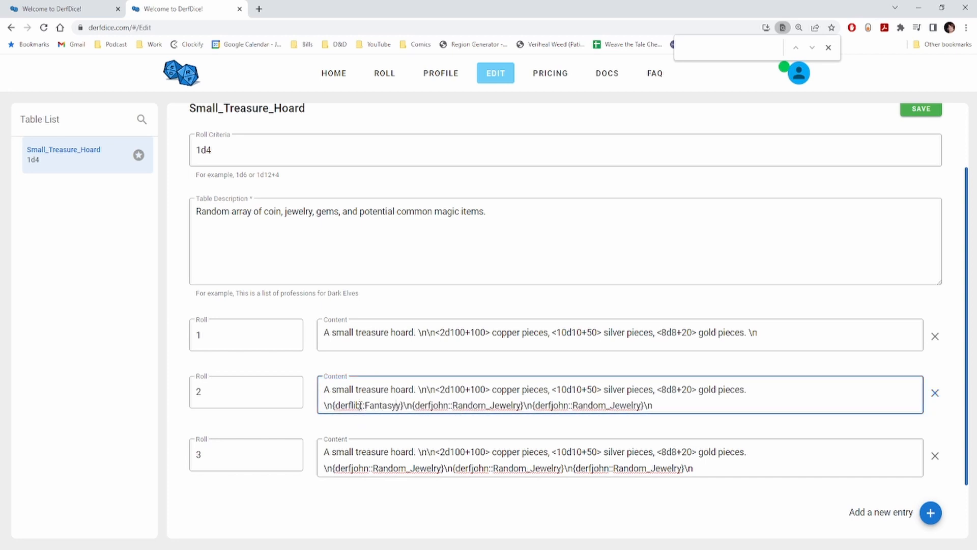
{"action": "type", "text": "Common"}
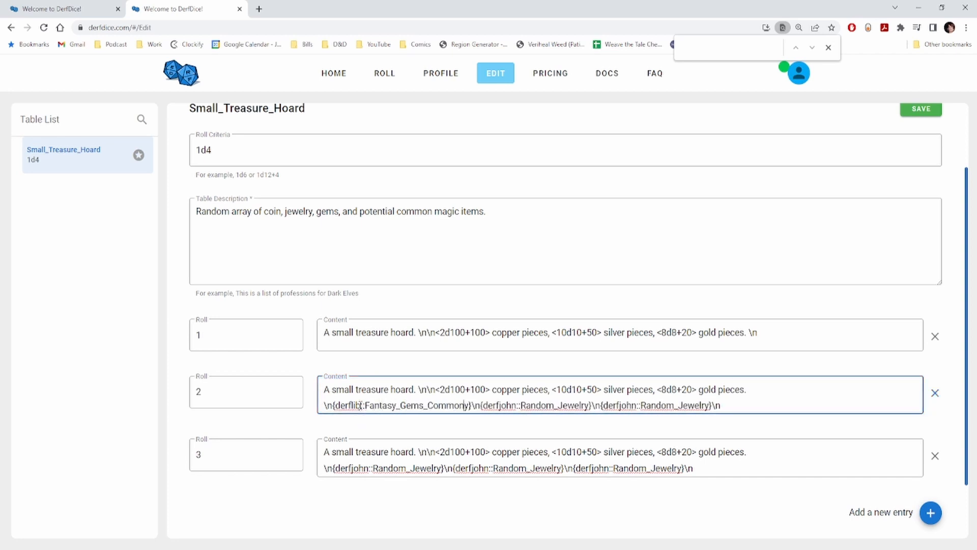
{"action": "key", "text": "Delete"}
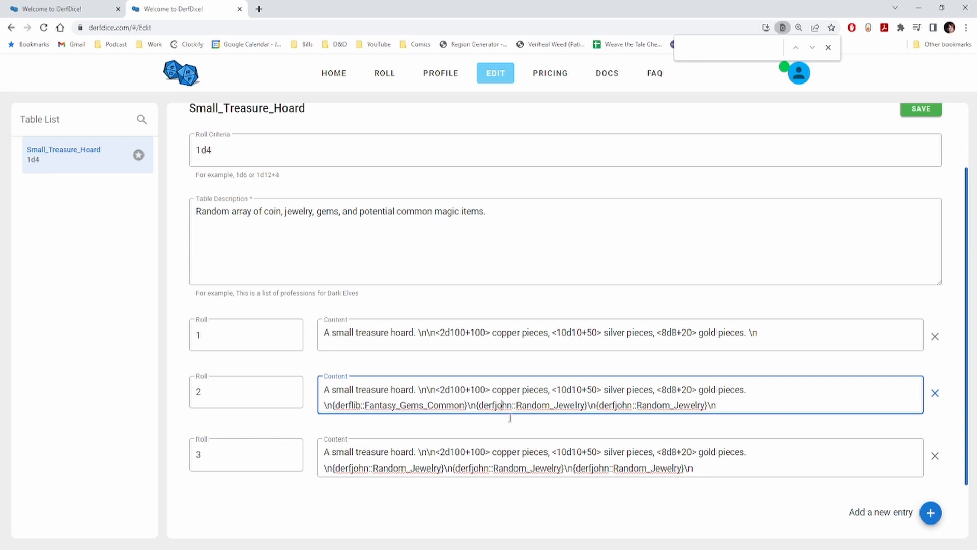
Step: Replace the roll 3 content with the revised roll 2 text and append "{deflib::Magic_Item_Common}\n"
{"action": "triple_click", "coordinate": [530, 456]}
{"action": "type", "text": "A small treasure hoard. \\n\\n<2d100+100> copper pieces, <10d10+50> silver pieces, <8d8+20> gold pieces. \\n{derflib::Fantasy_Gems_Common}\\n{derfjohn::Random_Jewelry}\\n{derfjohn::Random_Jewelry}\\n"}
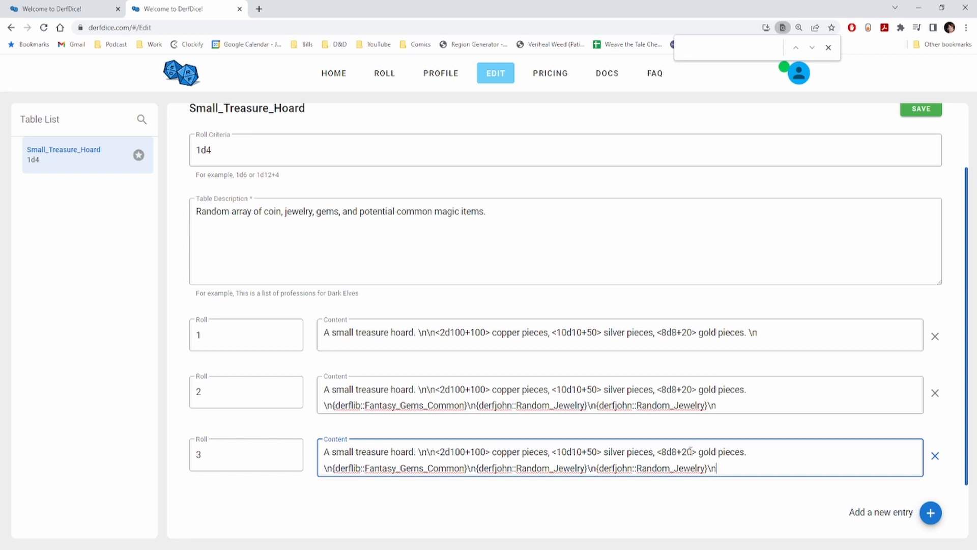
{"action": "type", "text": "{deflib::Magic_Item_Common}\\"}
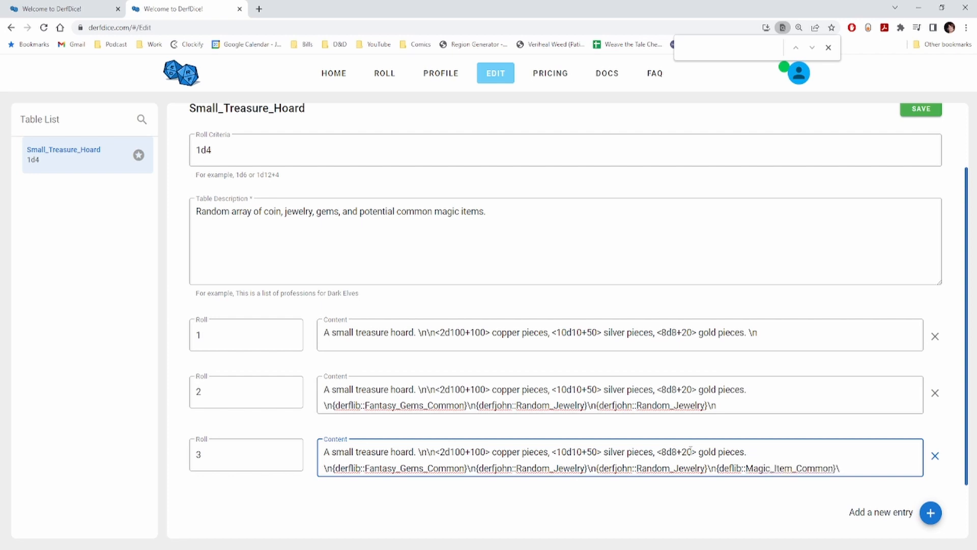
{"action": "type", "text": "n"}
Step: Add a new entry for roll 4 and copy the roll 3 content into it
{"action": "key", "text": "ctrl+a"}
{"action": "key", "text": "ctrl+c"}
{"action": "left_click", "coordinate": [930, 513]}
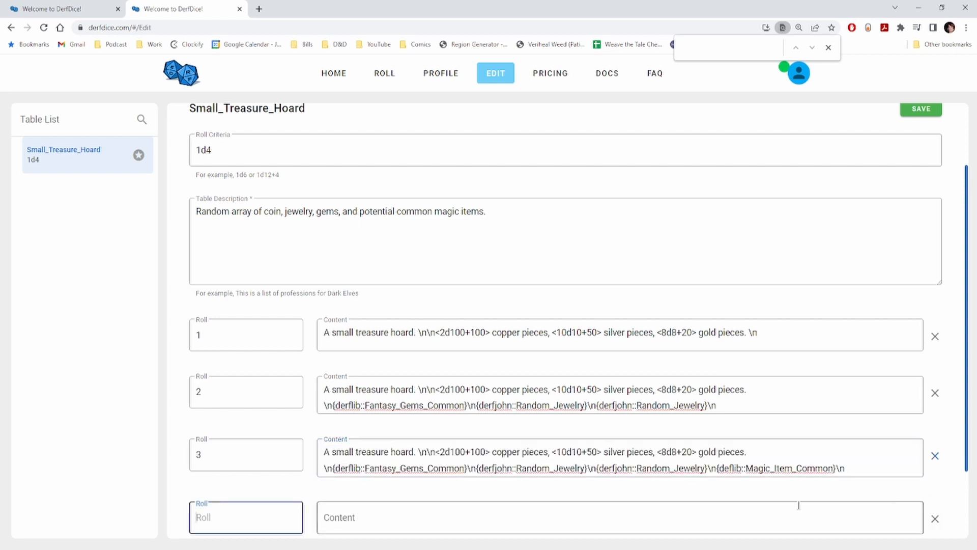
{"action": "type", "text": "4"}
{"action": "key", "text": "Tab"}
{"action": "key", "text": "ctrl+v"}
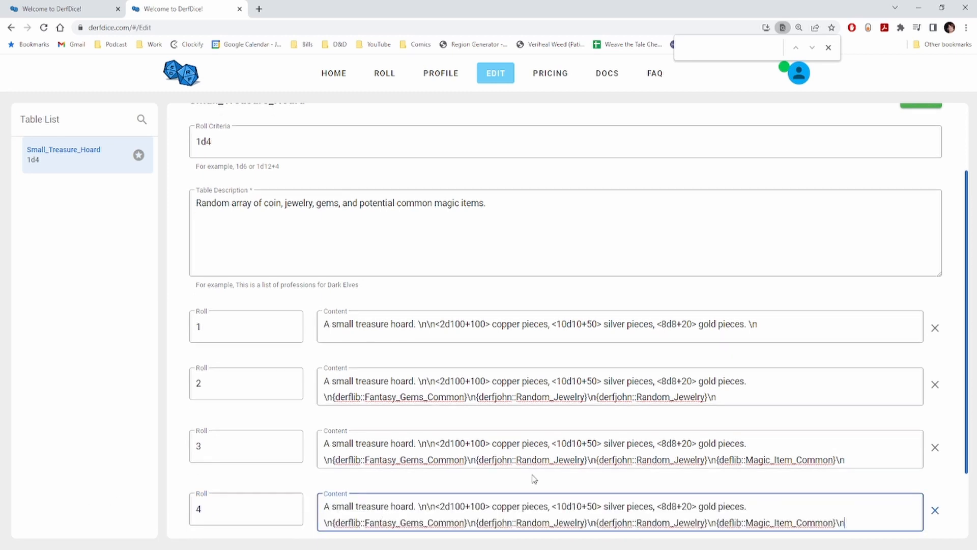
Step: Duplicate "{deflib::Magic_Item_Common}\n" at the end of the roll 4 content
{"action": "scroll", "coordinate": [534, 478], "scroll_direction": "down", "scroll_amount": 2}
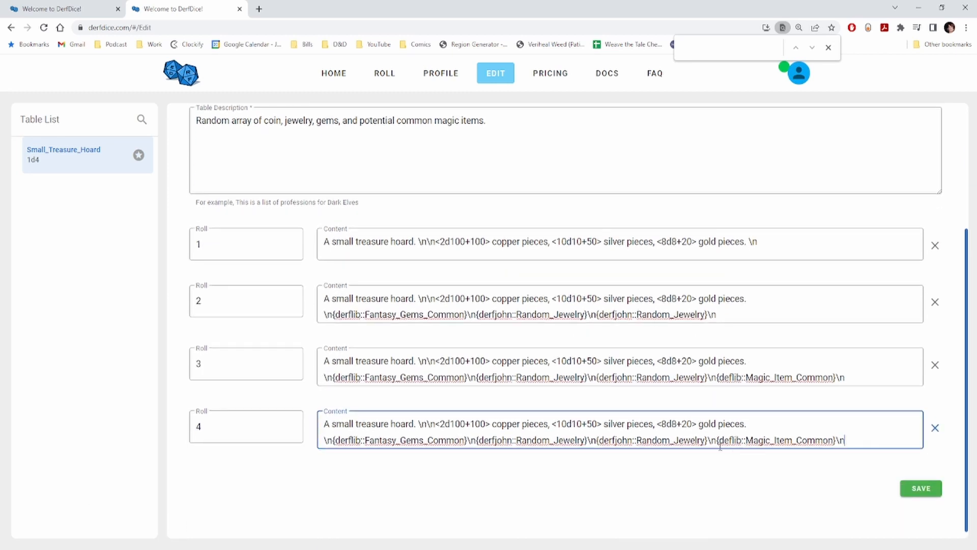
{"action": "left_click_drag", "start_coordinate": [716, 440], "coordinate": [859, 439]}
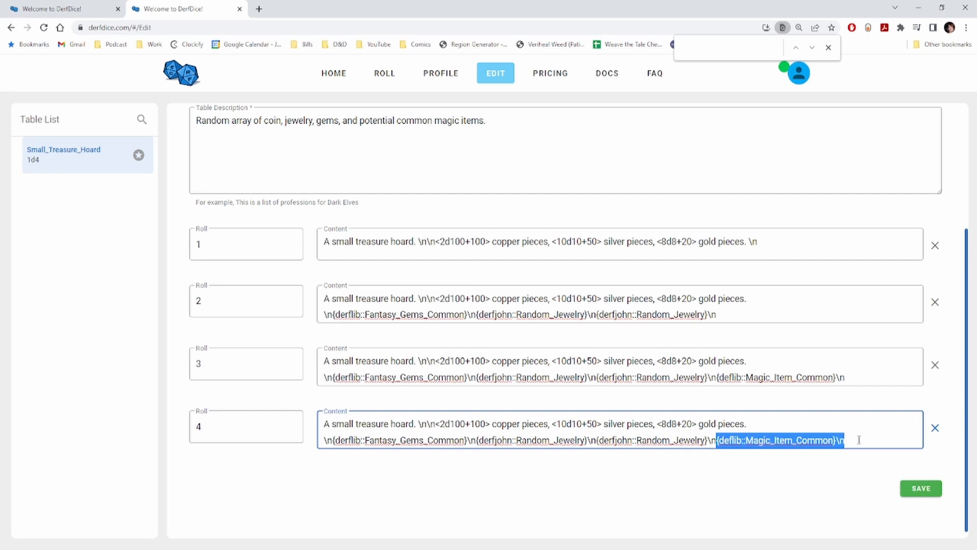
{"action": "key", "text": "ctrl+c"}
{"action": "left_click", "coordinate": [858, 440]}
{"action": "key", "text": "ctrl+v"}
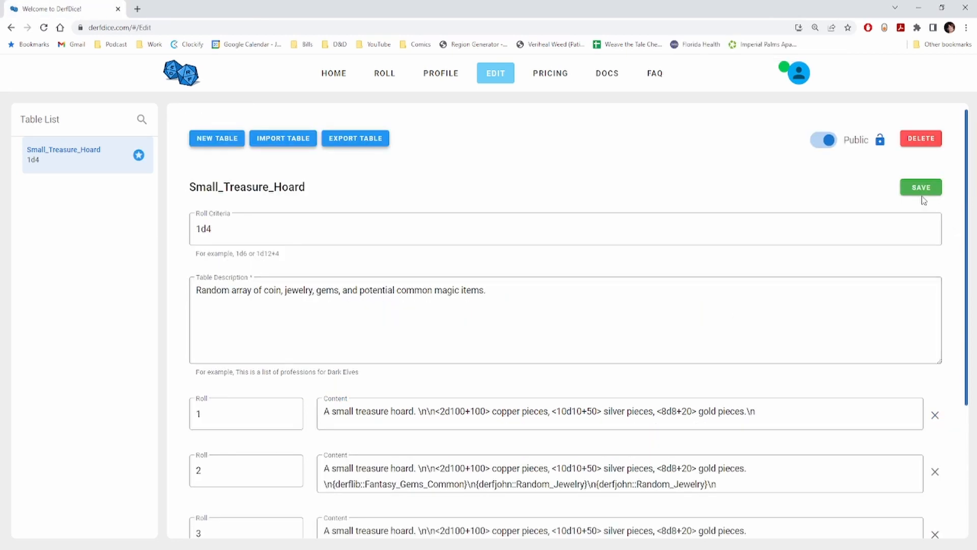
Step: Save the updated Small_Treasure_Hoard table and dismiss the notification
{"action": "left_click", "coordinate": [915, 193]}
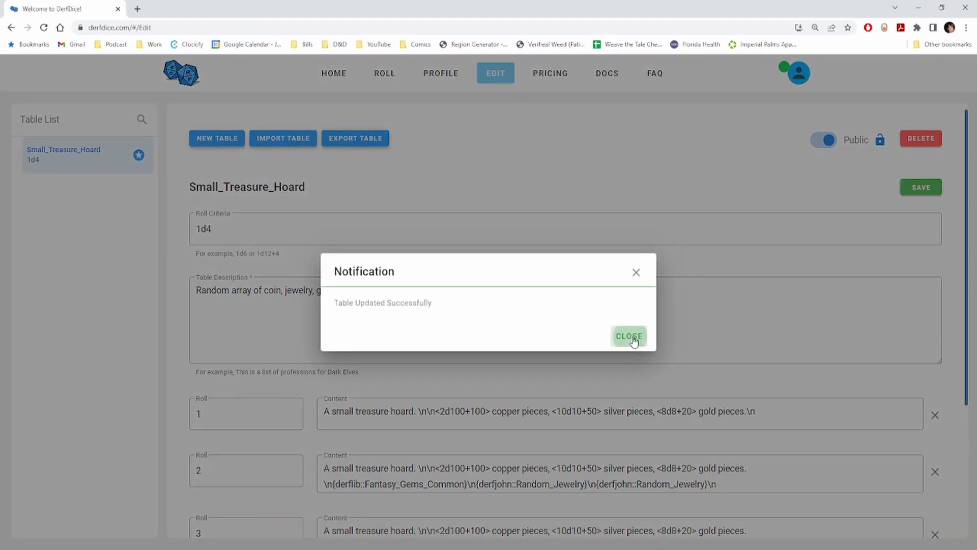
{"action": "left_click", "coordinate": [629, 336]}
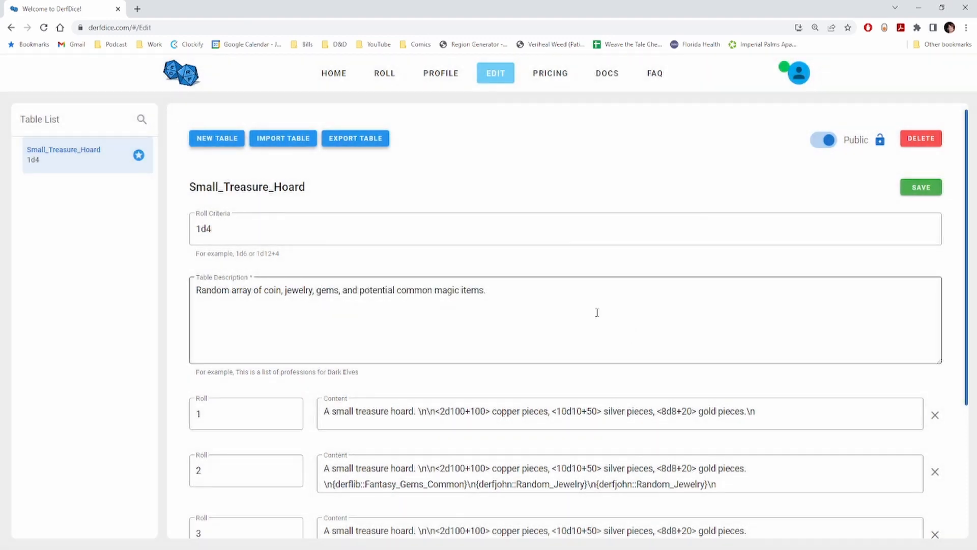
Step: Roll the Small_Treasure_Hoard table with the number of rolls set to 5
{"action": "left_click", "coordinate": [392, 82]}
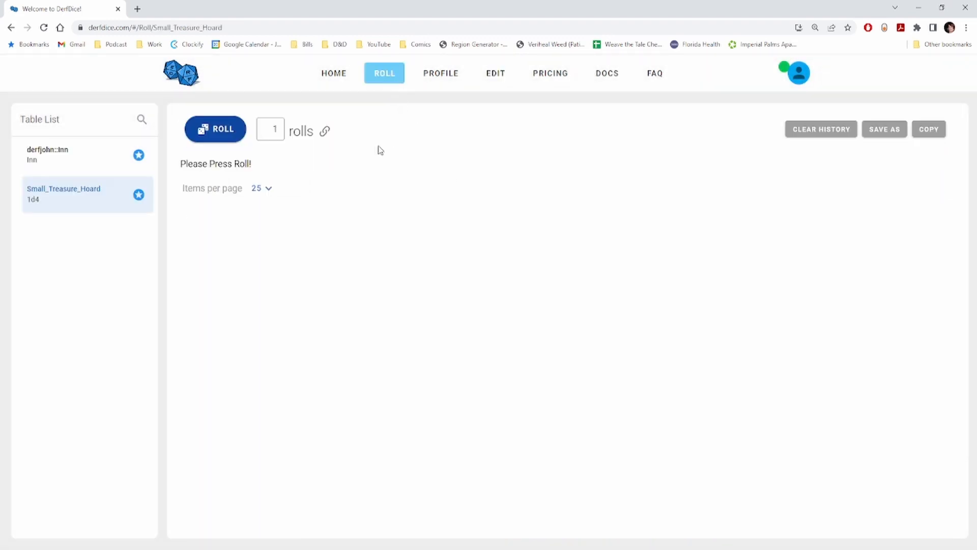
{"action": "left_click", "coordinate": [139, 197]}
{"action": "double_click", "coordinate": [273, 129]}
{"action": "type", "text": "5"}
{"action": "left_click", "coordinate": [229, 139]}
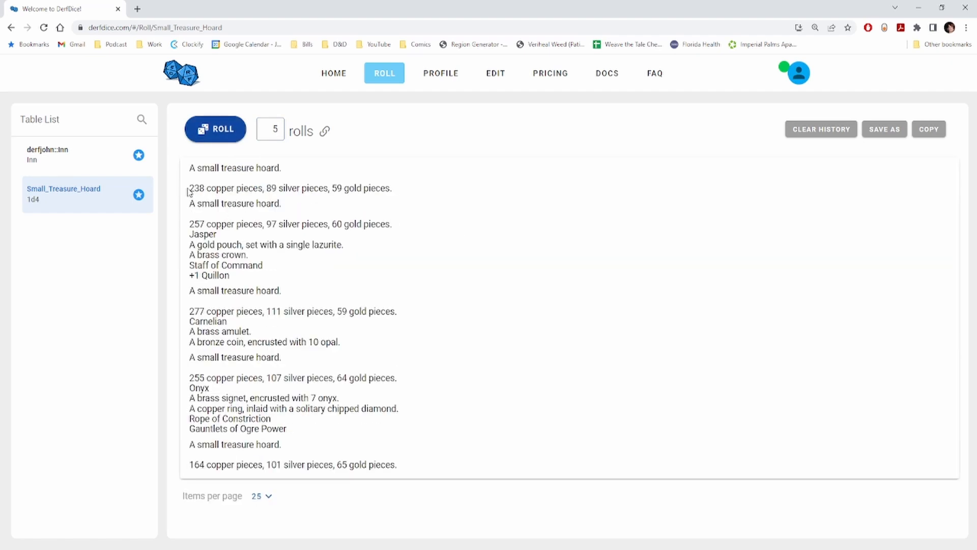
Step: Examine the generated treasure hoards one by one, checking their coins, gems, jewelry and magic items by highlighting the text
{"action": "left_click_drag", "start_coordinate": [188, 191], "coordinate": [328, 203]}
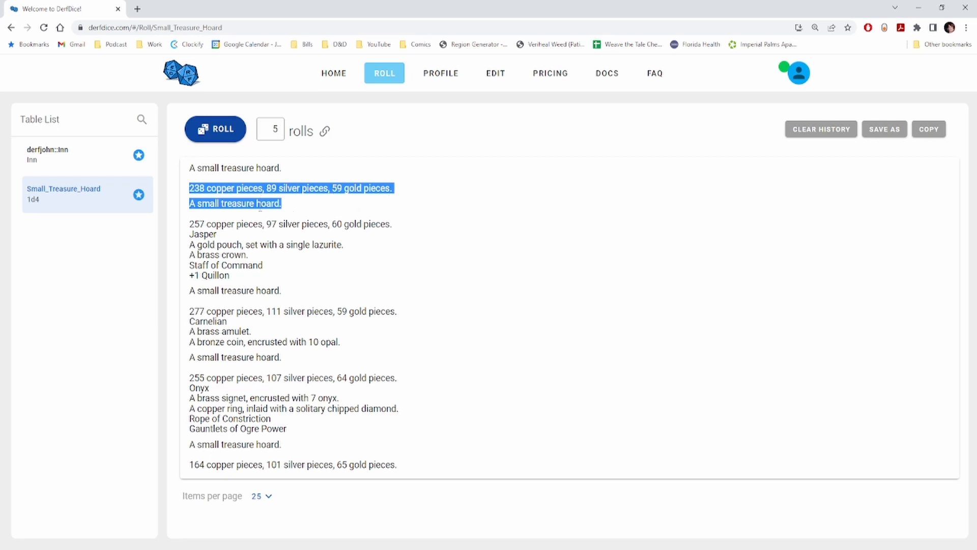
{"action": "left_click_drag", "start_coordinate": [190, 205], "coordinate": [283, 280]}
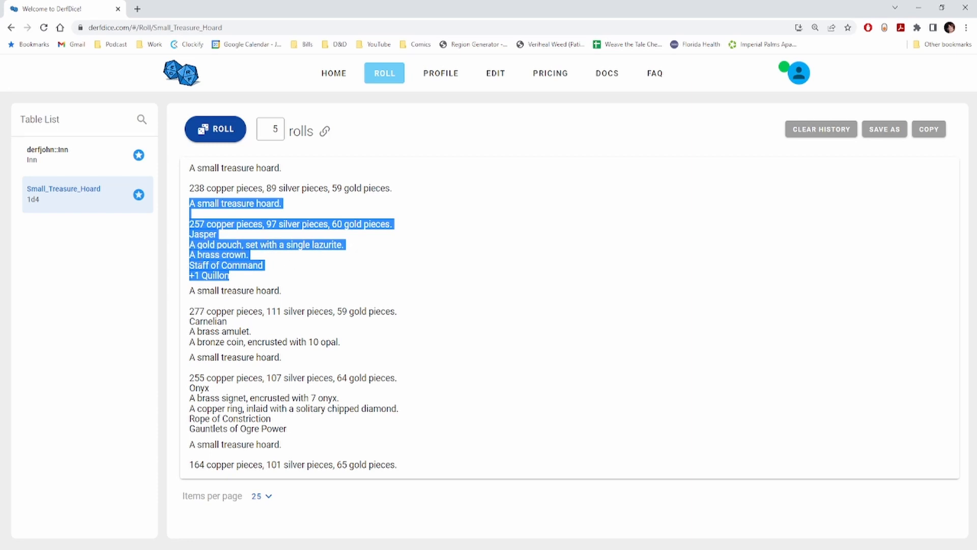
{"action": "left_click", "coordinate": [206, 279]}
{"action": "left_click_drag", "start_coordinate": [194, 277], "coordinate": [384, 359]}
{"action": "left_click_drag", "start_coordinate": [199, 377], "coordinate": [273, 444]}
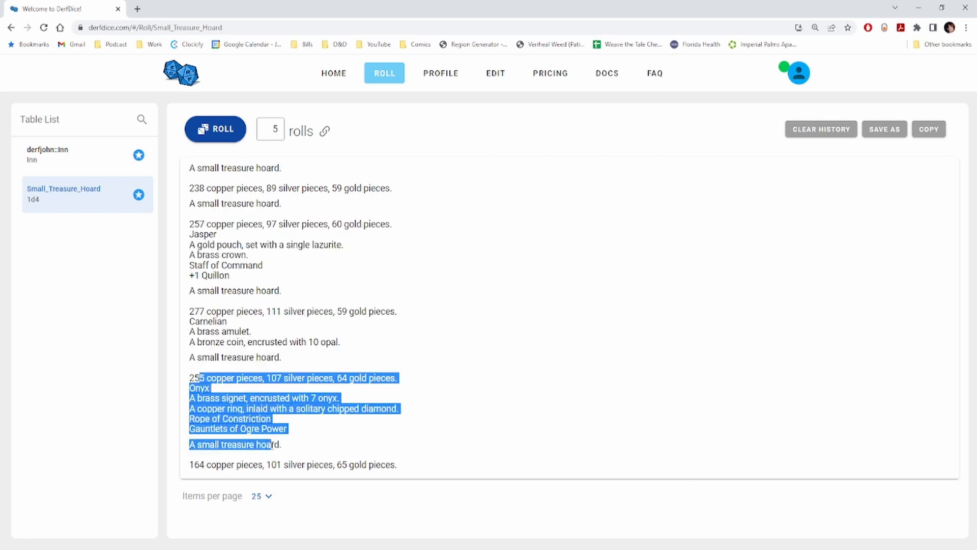
{"action": "triple_click", "coordinate": [219, 463]}
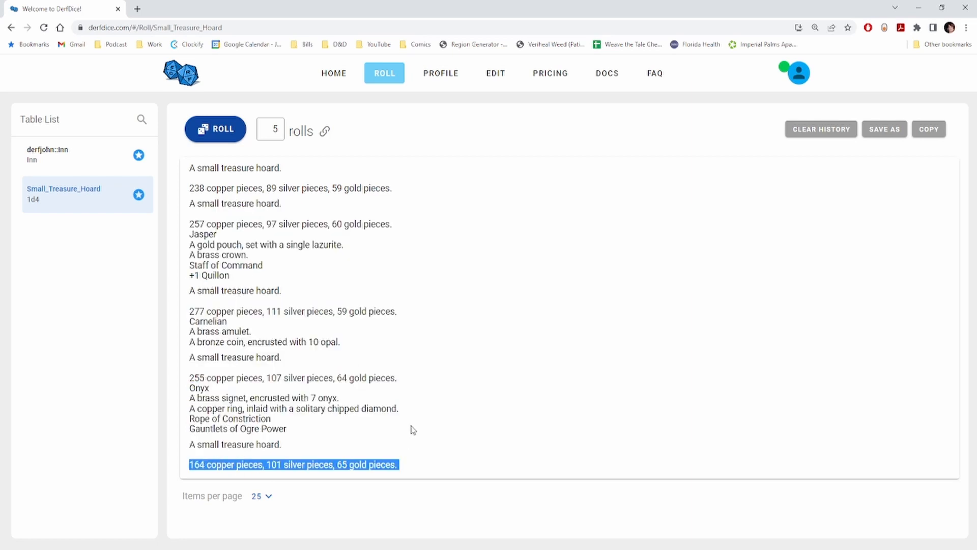